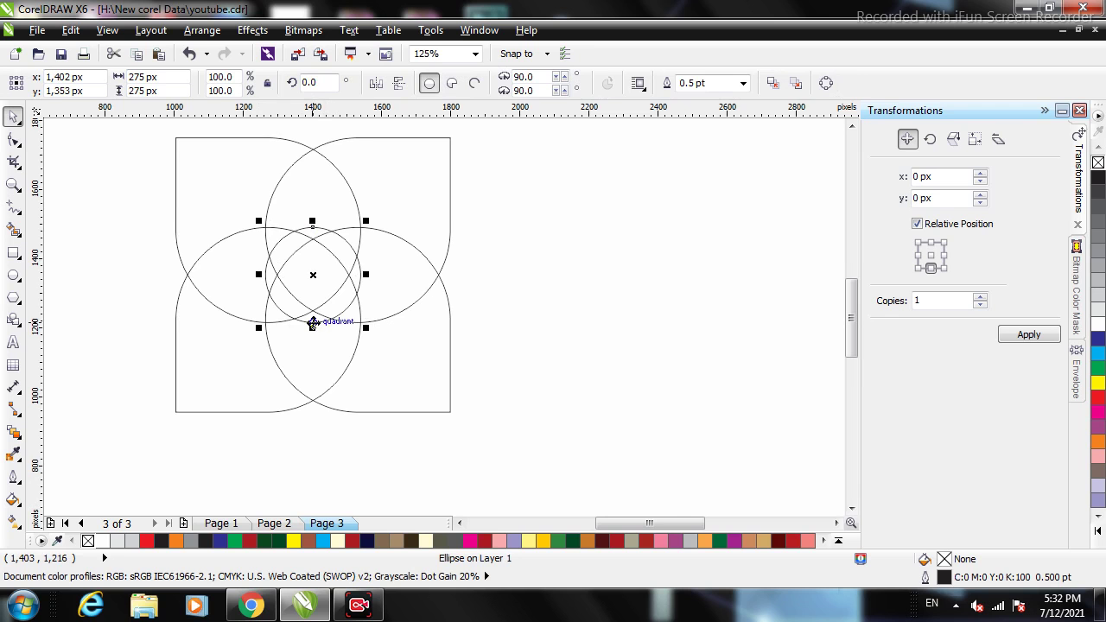
# Cut the small centre circle from the flower outline, then place the "ctrl+x (CUT)" caption above the outline and remove it.
pyautogui.click(469, 314)
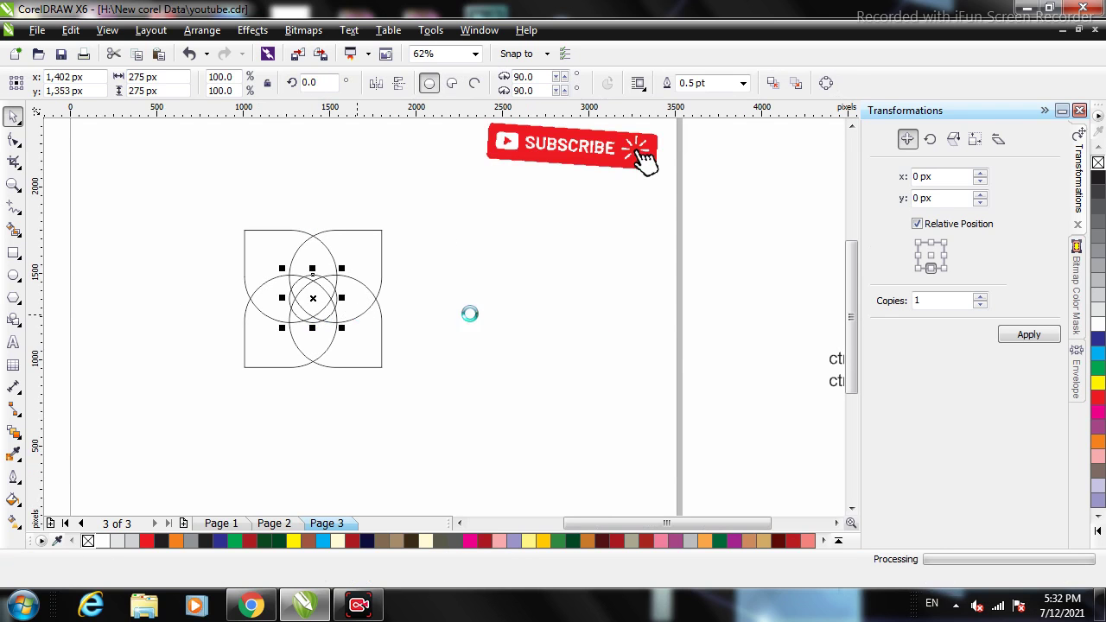
pyautogui.click(834, 365)
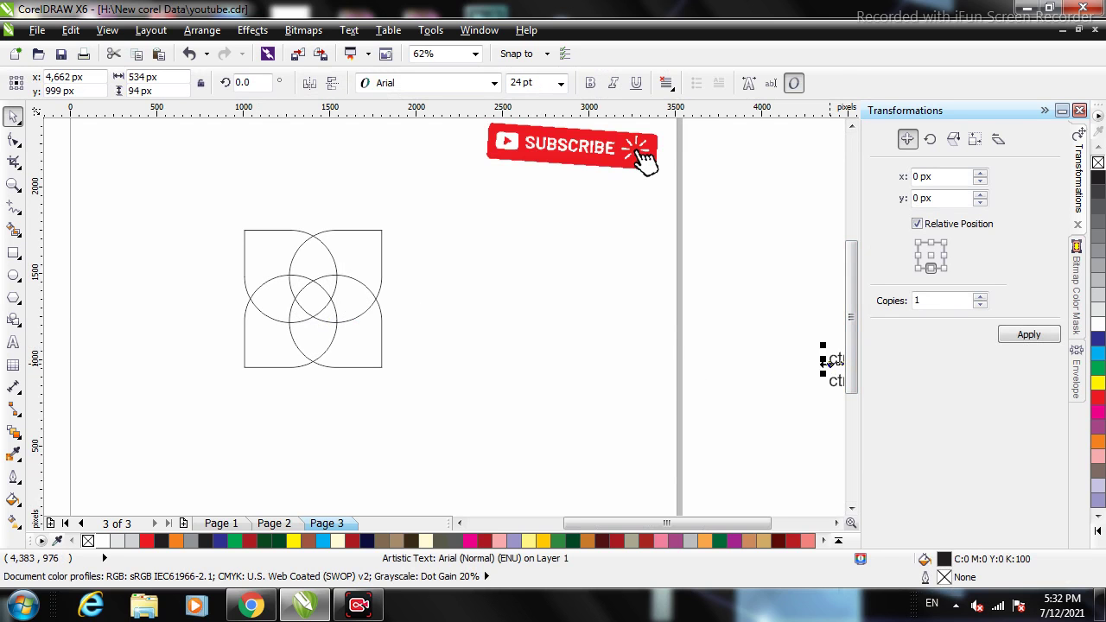
pyautogui.moveTo(837, 360); pyautogui.dragTo(365, 199)
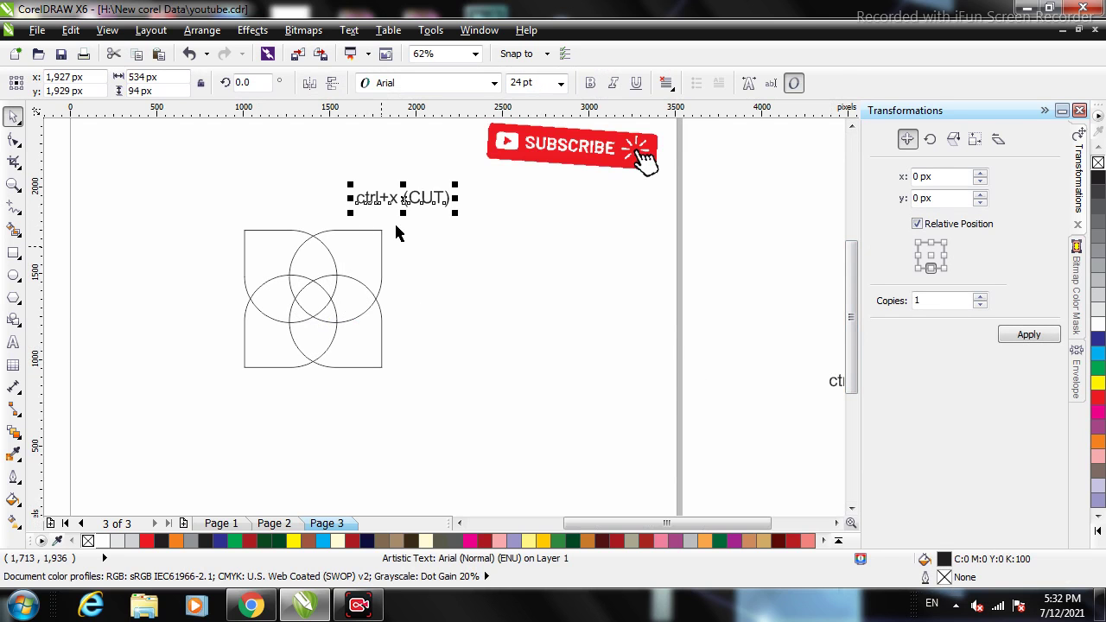
pyautogui.scroll(2, 266, 339)
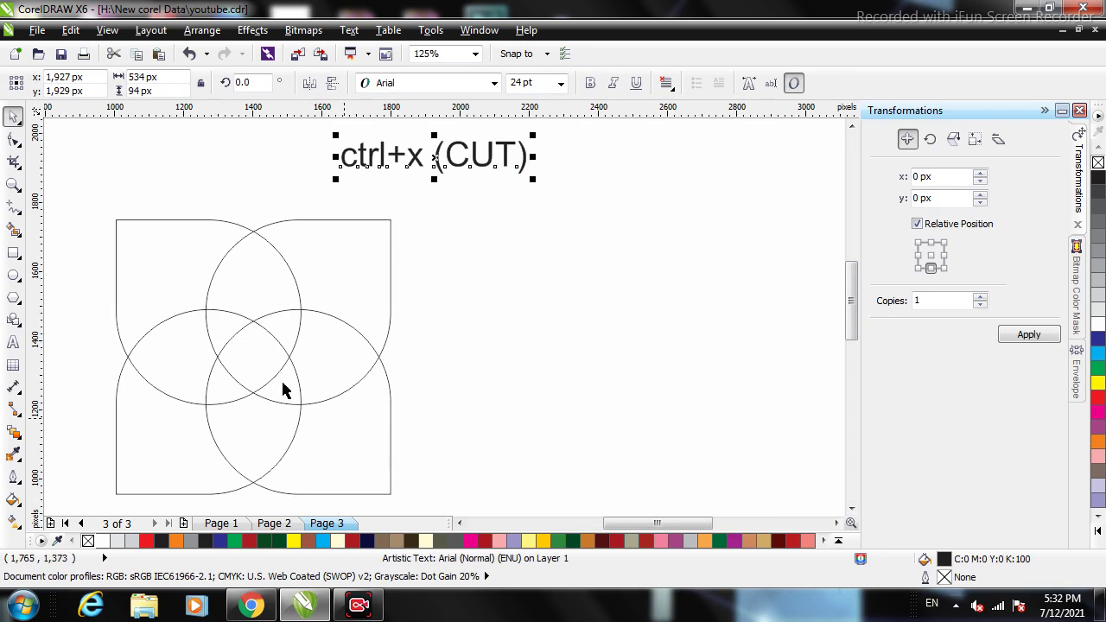
pyautogui.hotkey('ctrl', 'x')
pyautogui.scroll(-2, 391, 299)
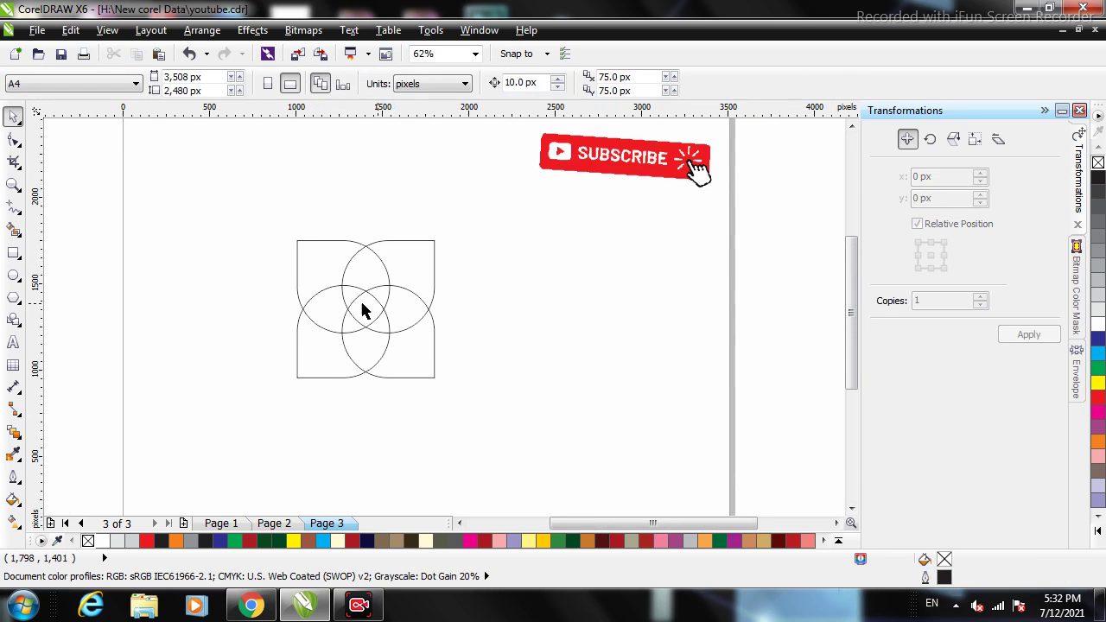
pyautogui.scroll(2, 371, 303)
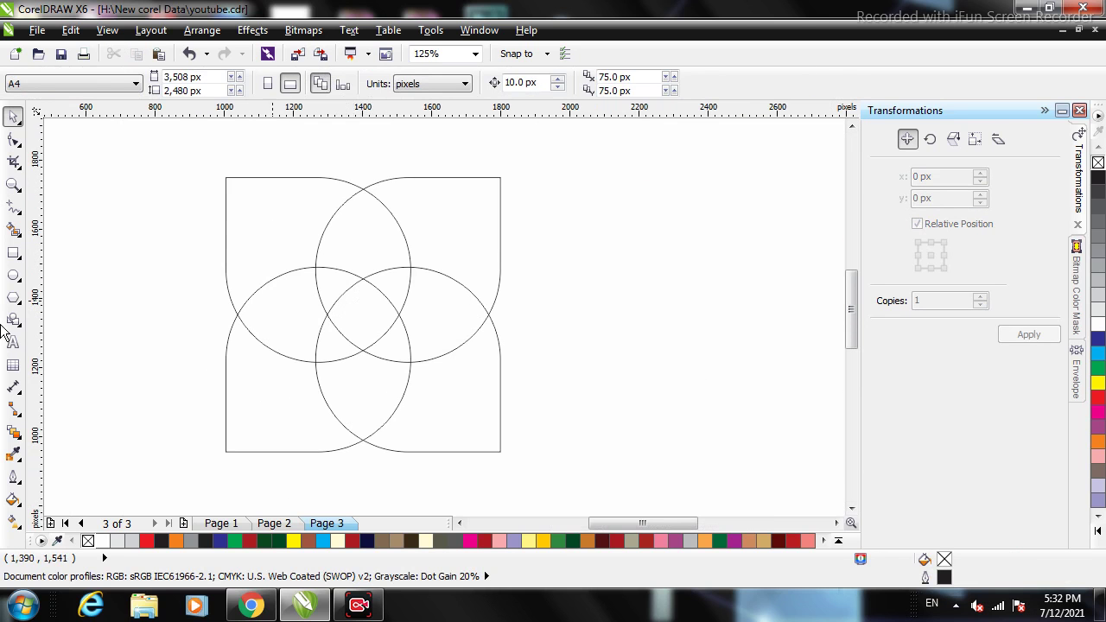
# Smart-fill the three adjoining regions of the upper and upper-right petals with green.
pyautogui.click(13, 230)
pyautogui.click(336, 286)
pyautogui.click(346, 239)
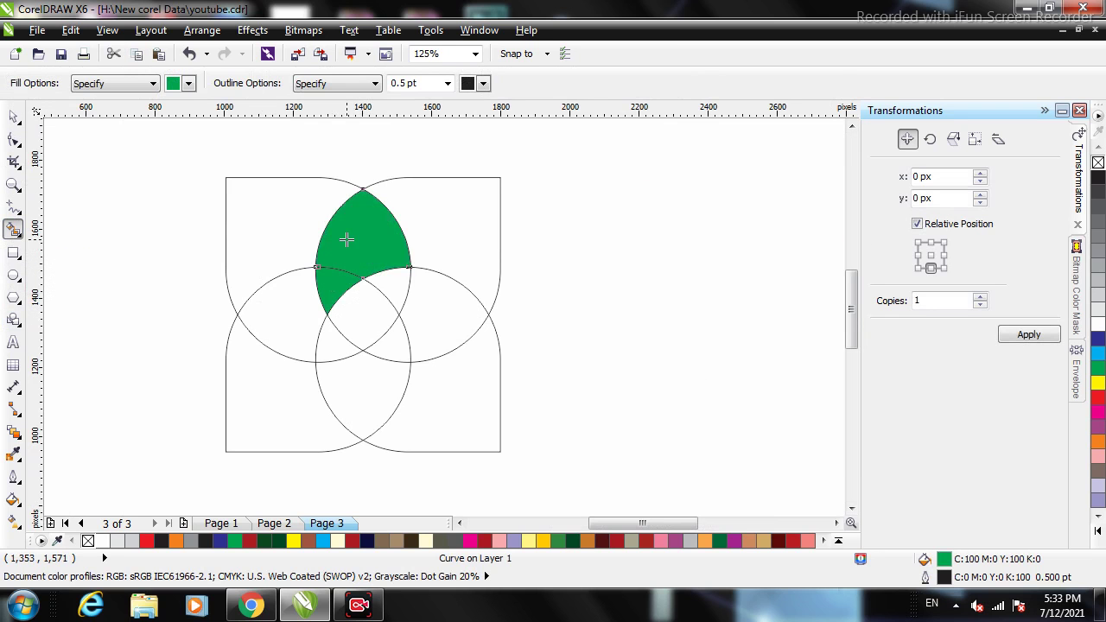
pyautogui.click(449, 210)
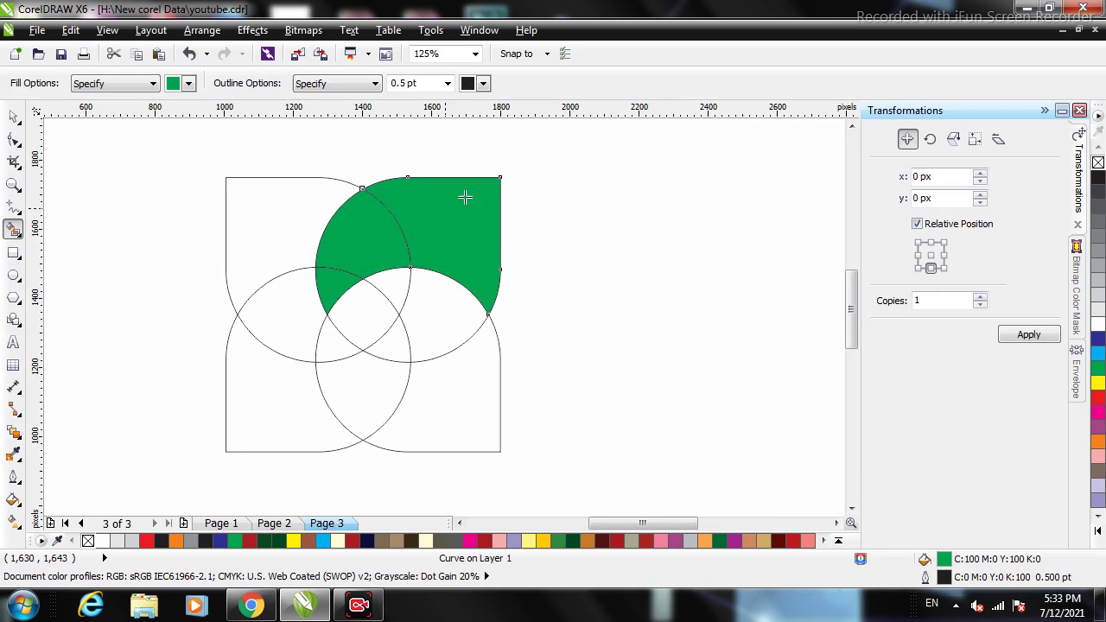
# Delete the unfilled construction outlines around the green regions.
pyautogui.press('space')
pyautogui.click(382, 400)
pyautogui.click(420, 347)
pyautogui.press('Delete')
pyautogui.click(317, 354)
pyautogui.press('Delete')
pyautogui.click(332, 350)
pyautogui.press('Delete')
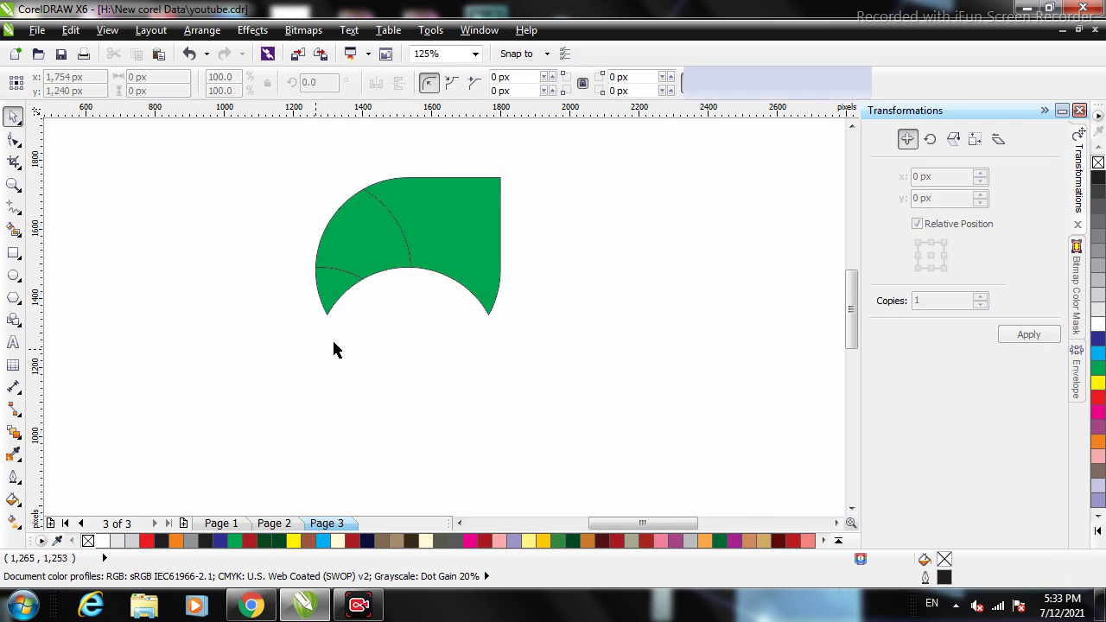
# Weld the three green pieces into a single petal shape.
pyautogui.click(325, 301)
pyautogui.keyDown('shift'); pyautogui.click(449, 223); pyautogui.keyUp('shift')
pyautogui.keyDown('shift'); pyautogui.click(456, 186); pyautogui.keyUp('shift')
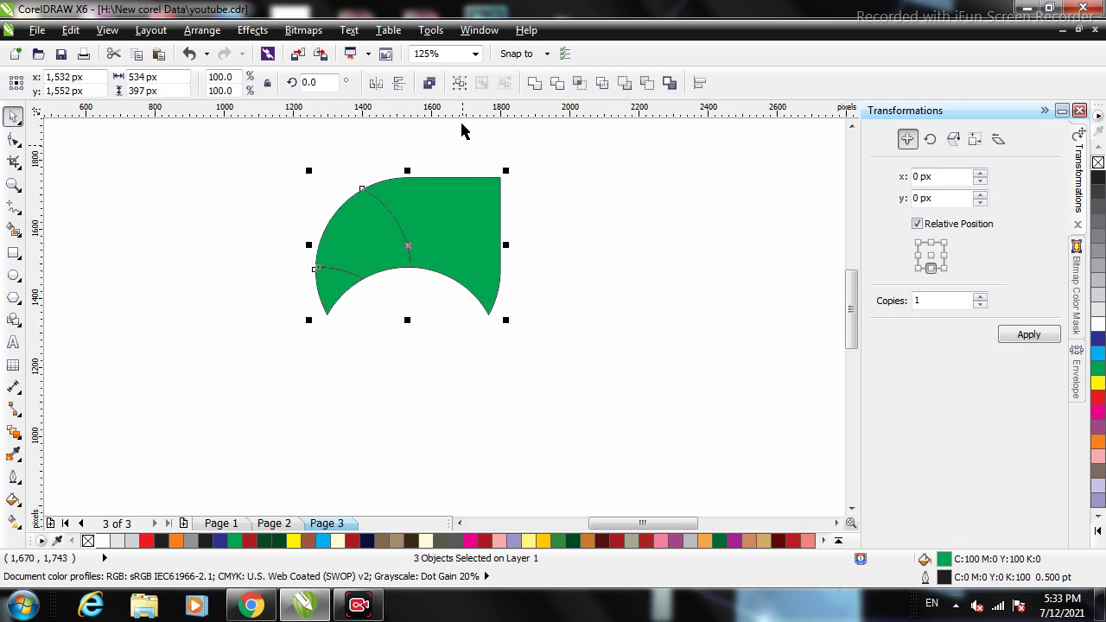
pyautogui.click(534, 83)
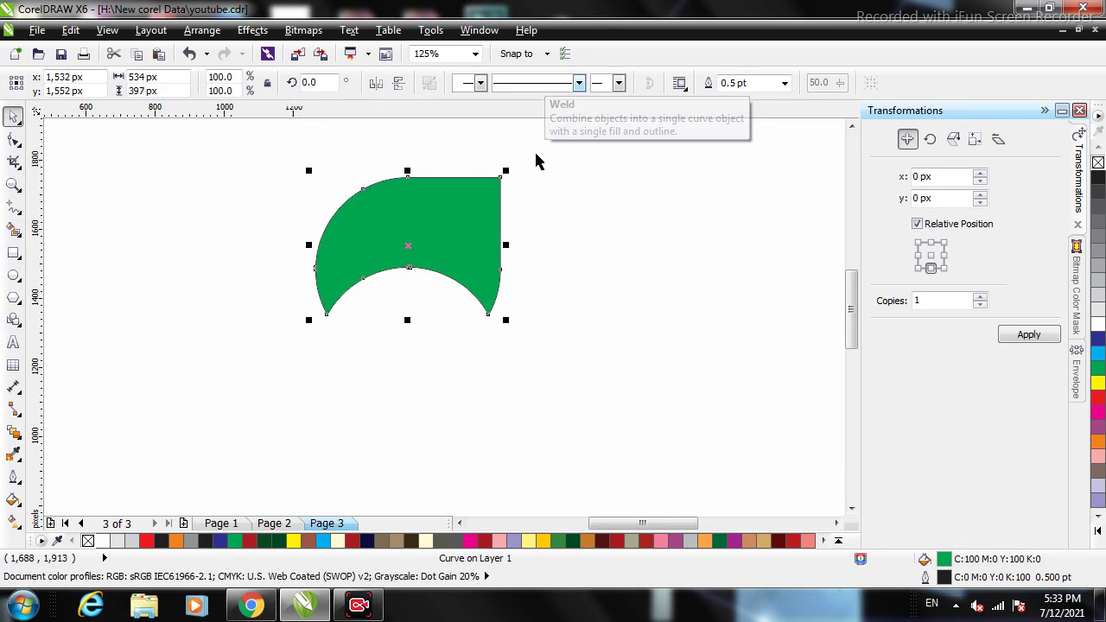
pyautogui.click(399, 250)
pyautogui.click(559, 292)
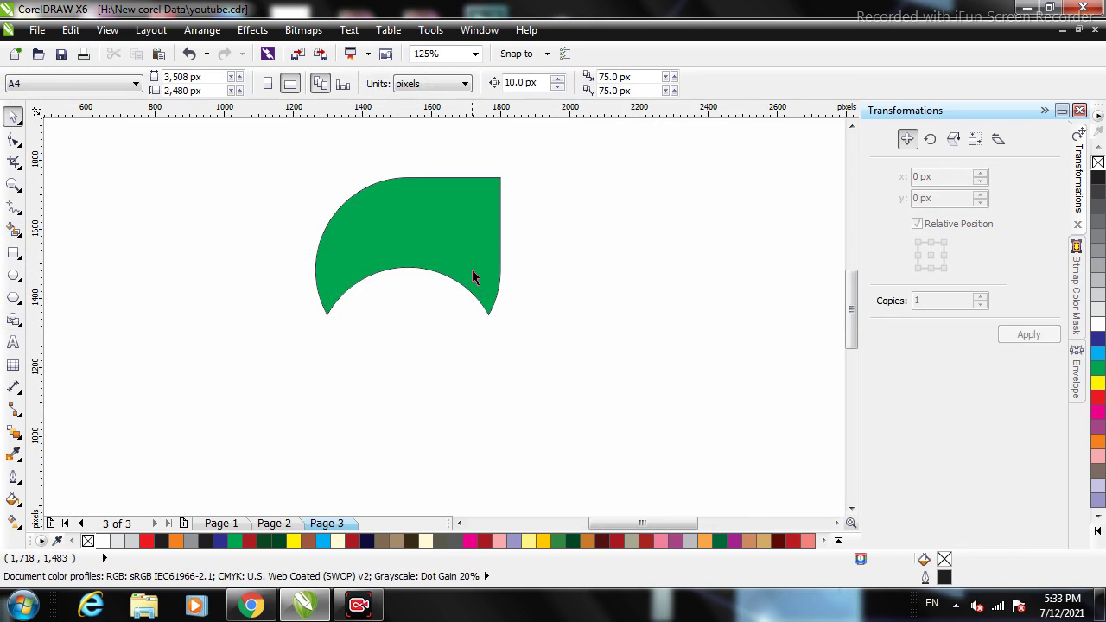
# Move the "ctrl+V (PAST)" caption above the green petal and paste the cut circle back in its original place.
pyautogui.scroll(-3, 474, 277)
pyautogui.moveTo(711, 333); pyautogui.dragTo(484, 236)
pyautogui.scroll(1, 480, 235)
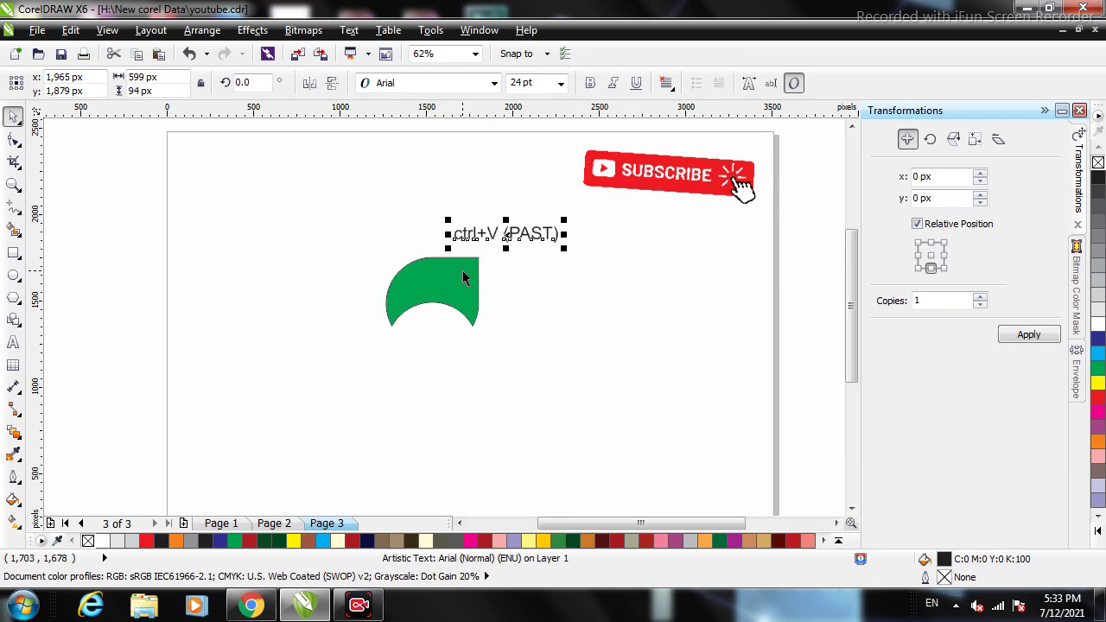
pyautogui.click(397, 318)
pyautogui.scroll(1, 399, 316)
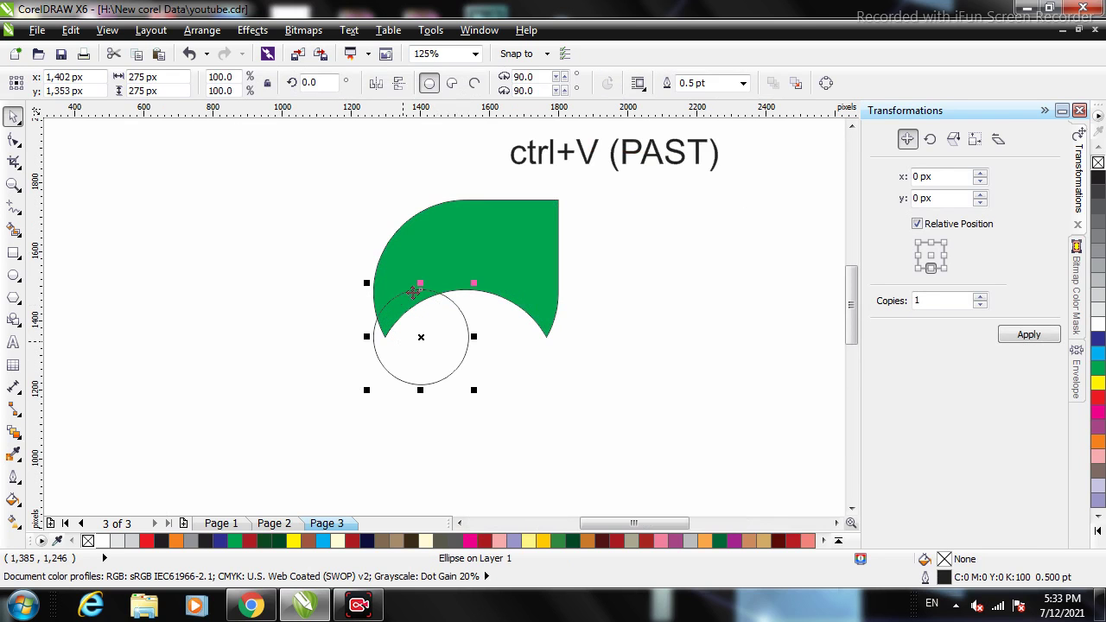
# Copy the green petal around the circle's centre in 90° rotations to make four petals, and delete the guide circle.
pyautogui.click(470, 266)
pyautogui.click(467, 261)
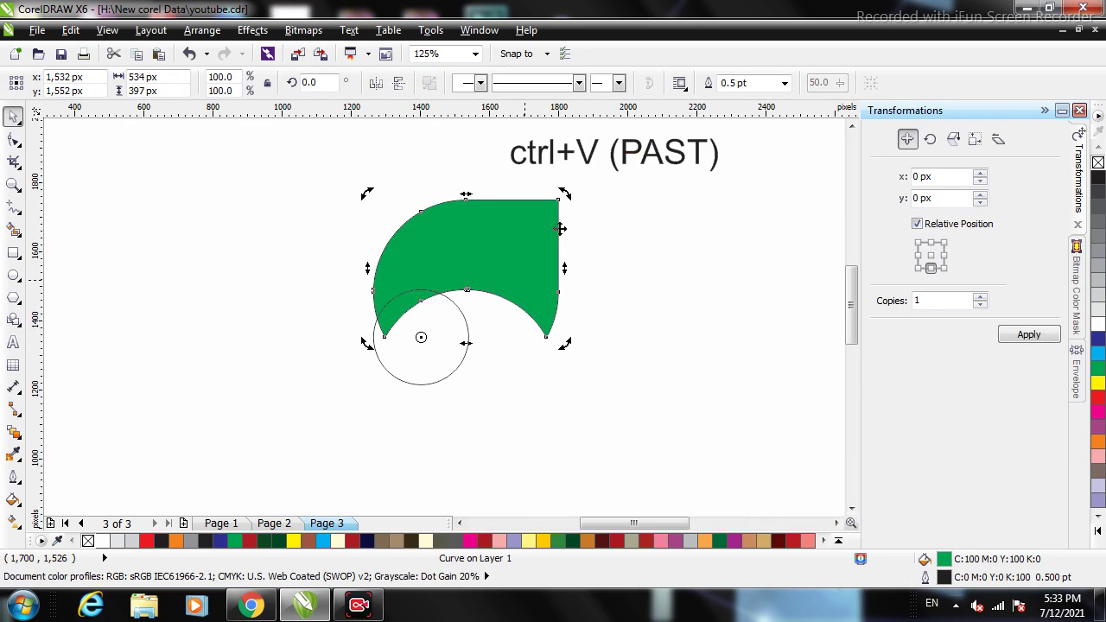
pyautogui.moveTo(564, 197); pyautogui.dragTo(555, 462)
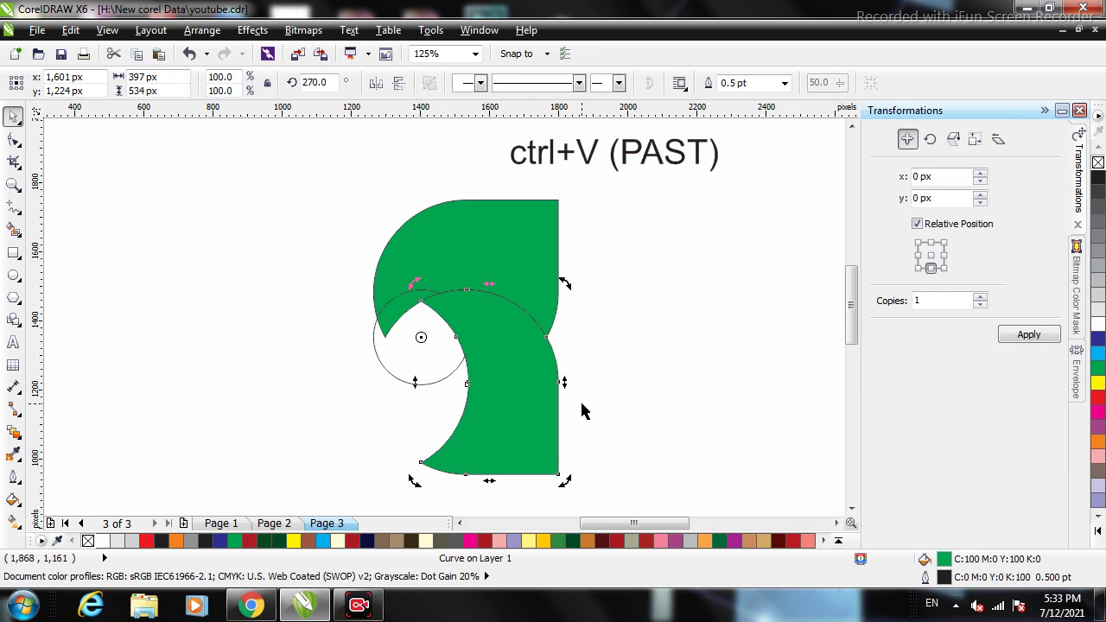
pyautogui.hotkey('ctrl', 'r')
pyautogui.hotkey('ctrl', 'r')
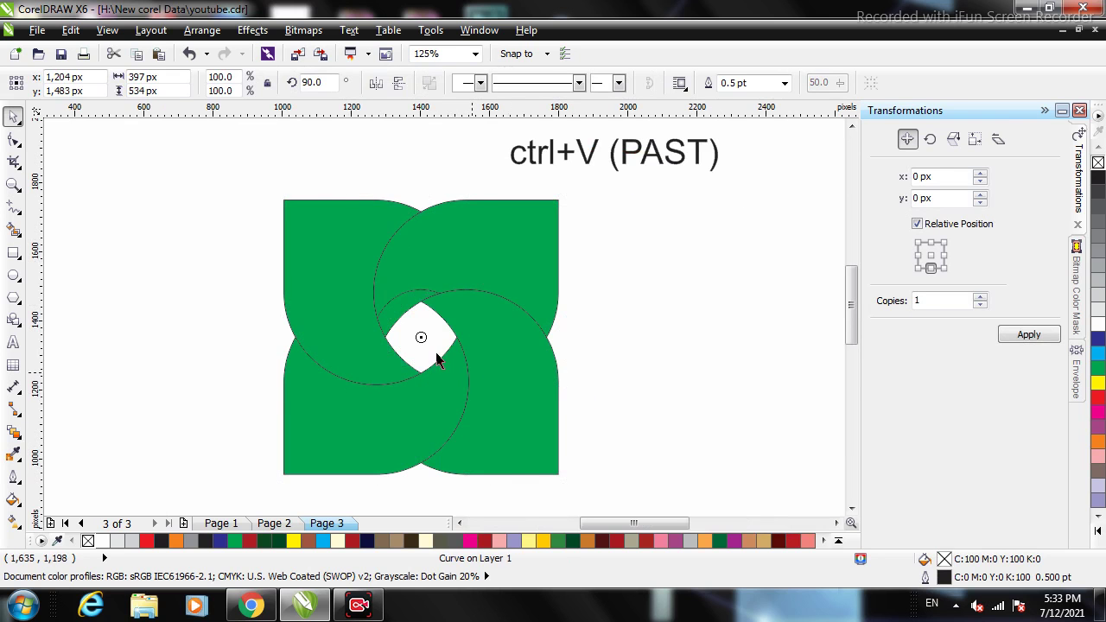
pyautogui.click(410, 299)
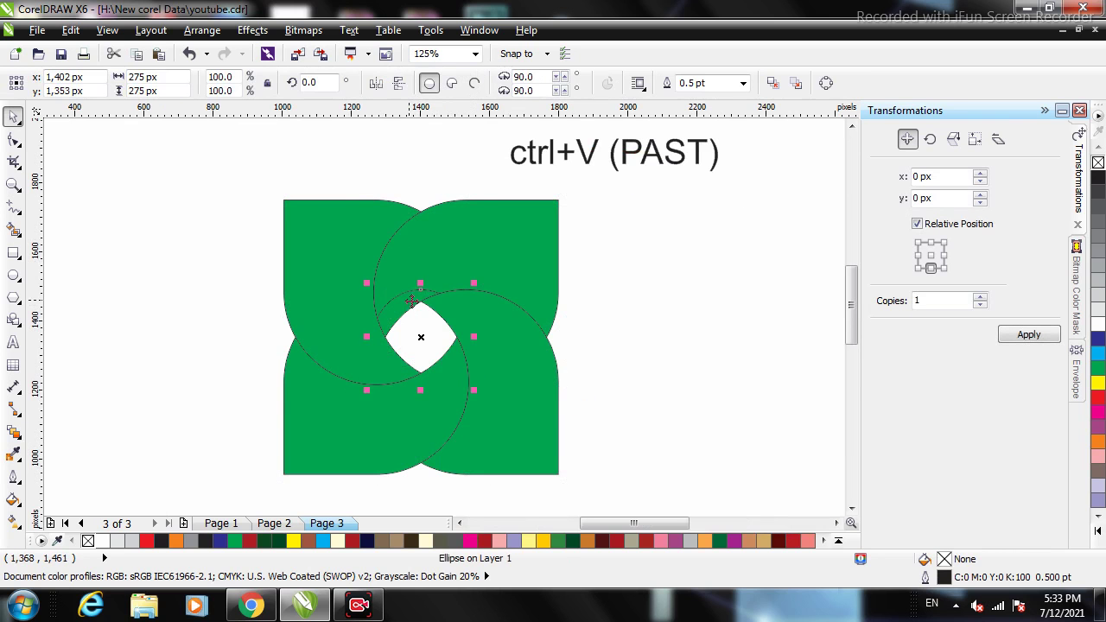
pyautogui.click(409, 333)
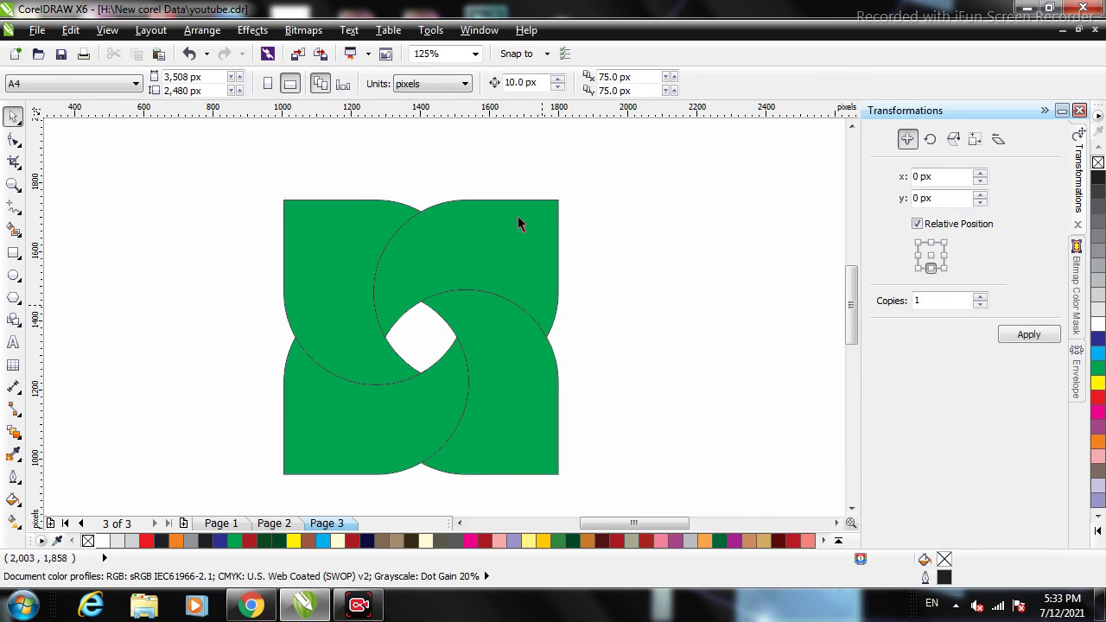
# Fill the upper-right petal with red, the lower-right petal with dark blue and the upper-left petal with cyan.
pyautogui.scroll(-2, 506, 248)
pyautogui.scroll(2, 489, 268)
pyautogui.click(531, 217)
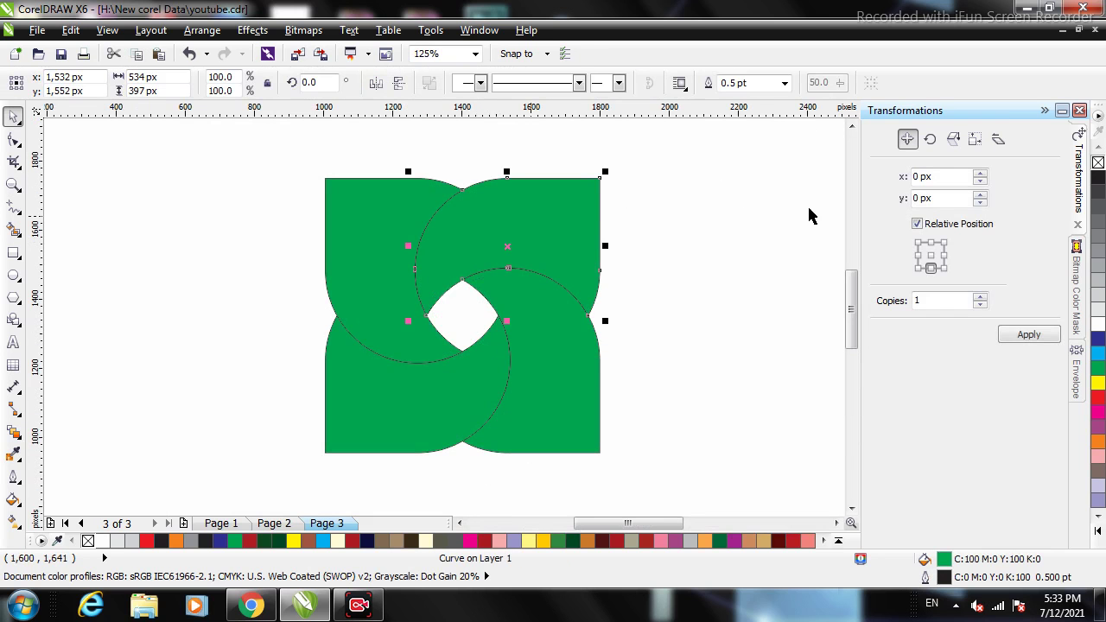
pyautogui.click(1097, 400)
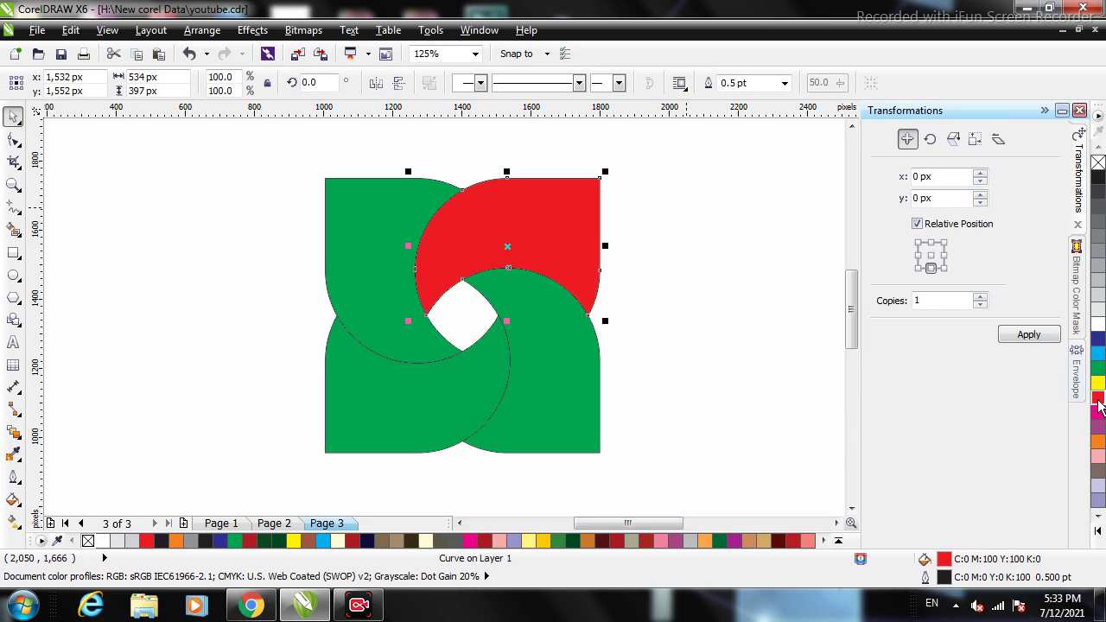
pyautogui.click(534, 400)
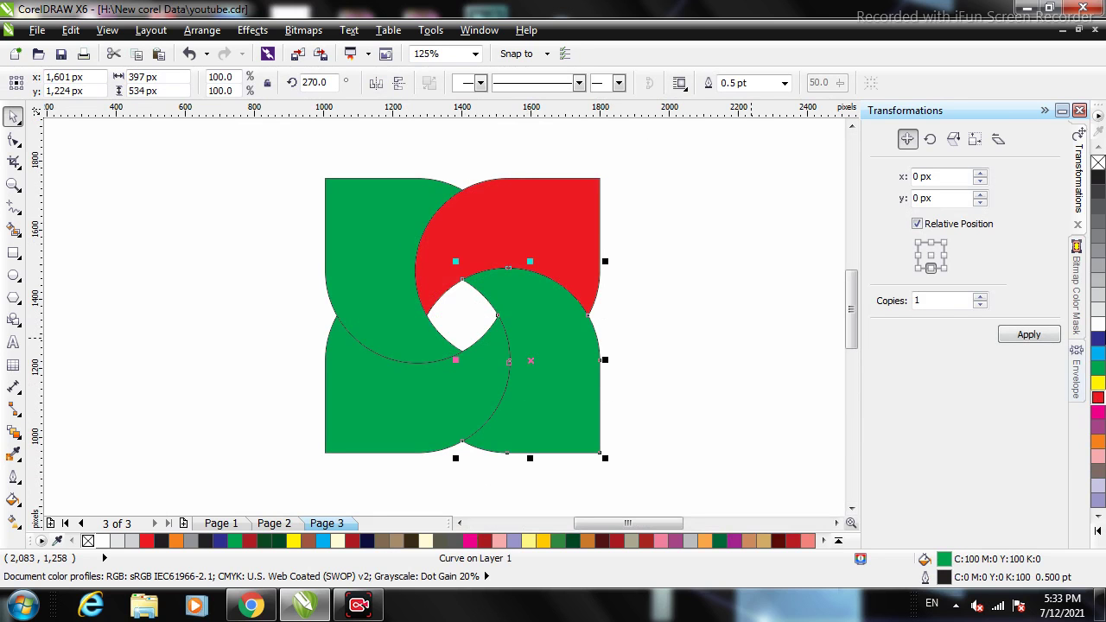
pyautogui.click(1097, 339)
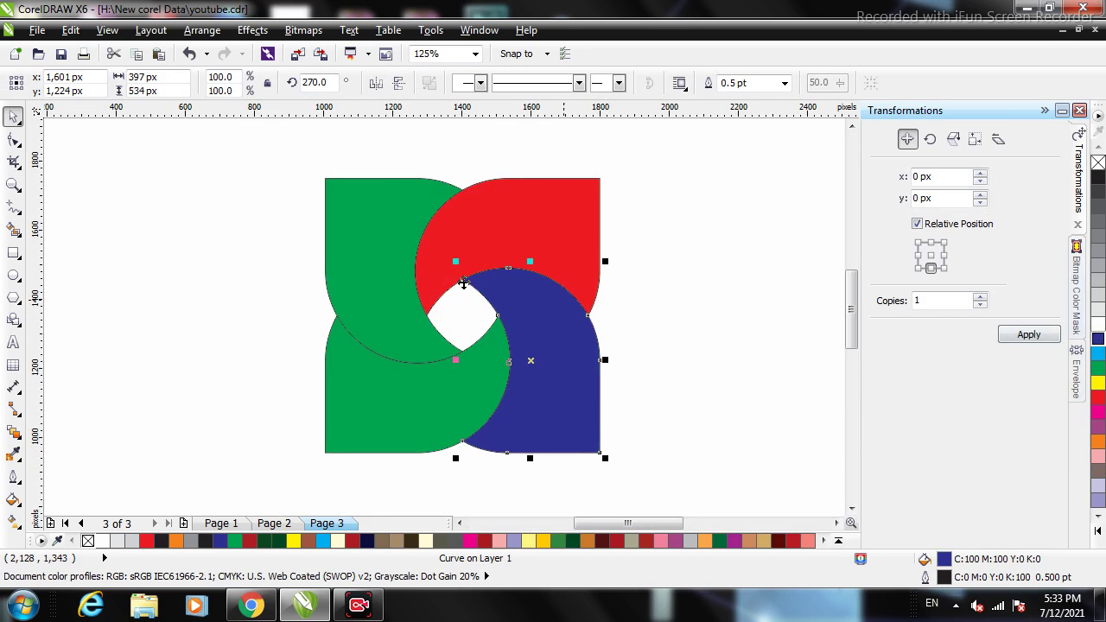
pyautogui.click(388, 310)
pyautogui.click(1097, 354)
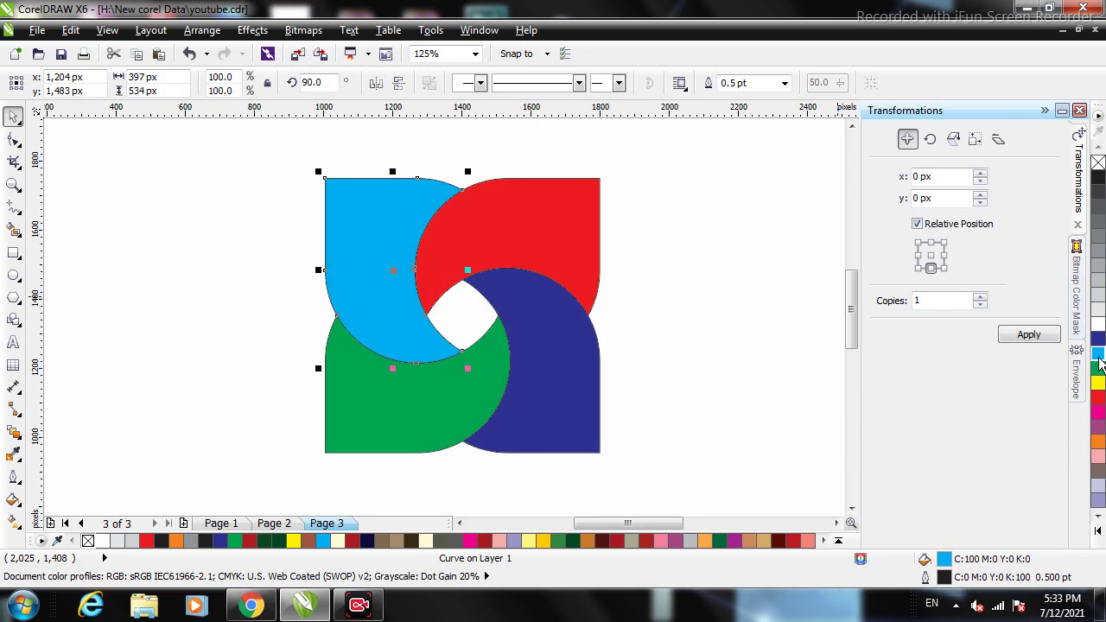
# Remove the outlines from all four petals.
pyautogui.press('Escape')
pyautogui.moveTo(652, 174); pyautogui.dragTo(288, 518)
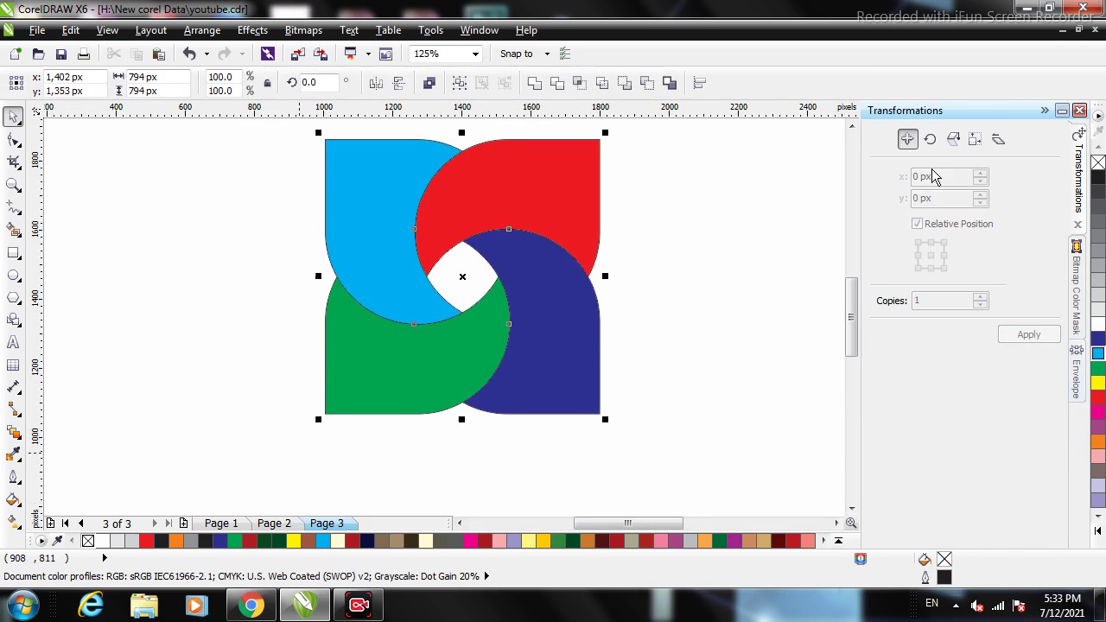
pyautogui.rightClick(1099, 164)
# Apply an inside contour with one step and a 30 px offset to the red petal.
pyautogui.scroll(-1, 518, 284)
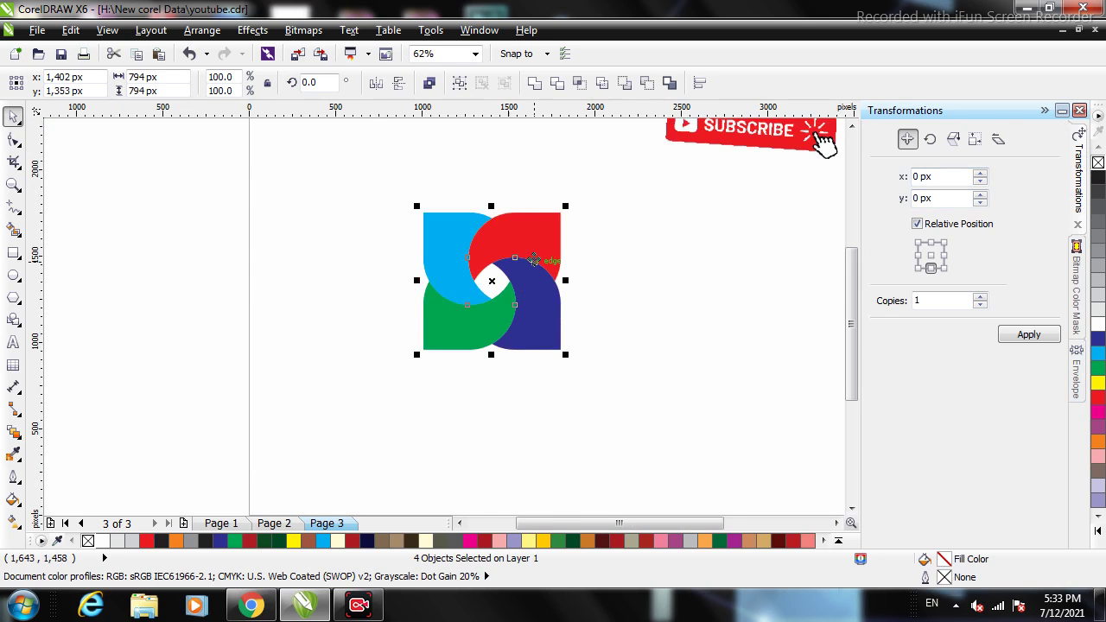
pyautogui.scroll(2, 415, 291)
pyautogui.scroll(-2, 279, 277)
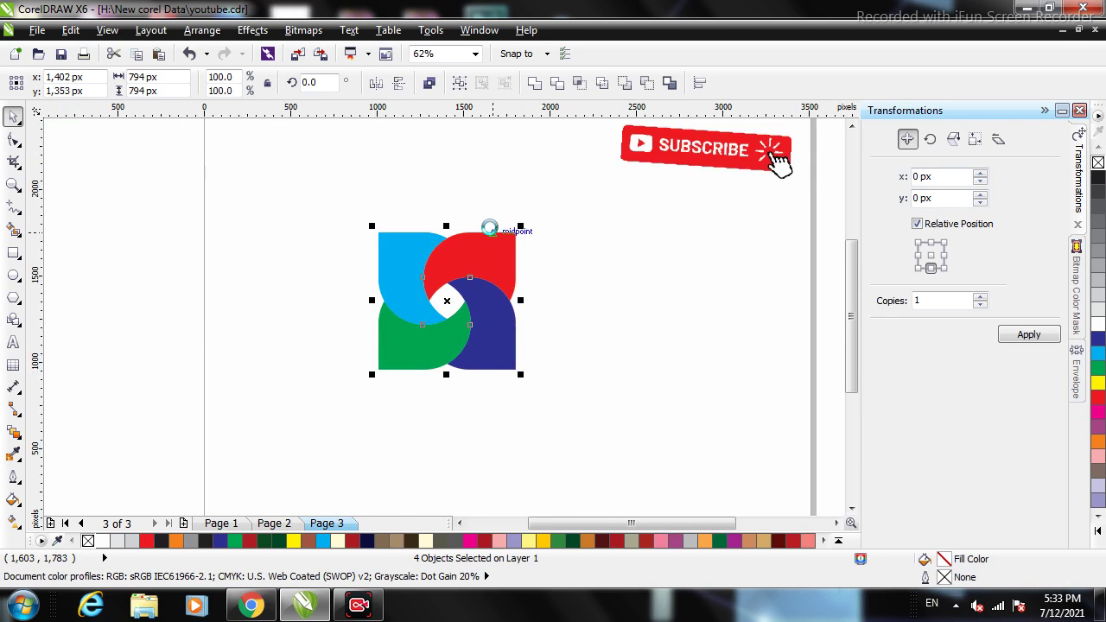
pyautogui.scroll(2, 489, 228)
pyautogui.click(496, 260)
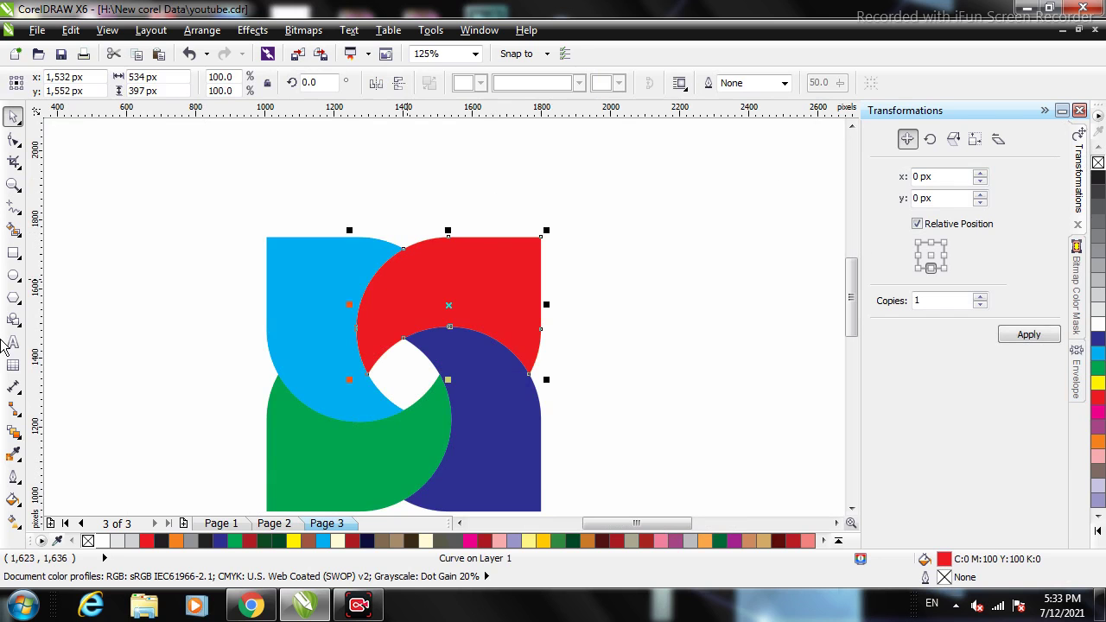
pyautogui.click(18, 438)
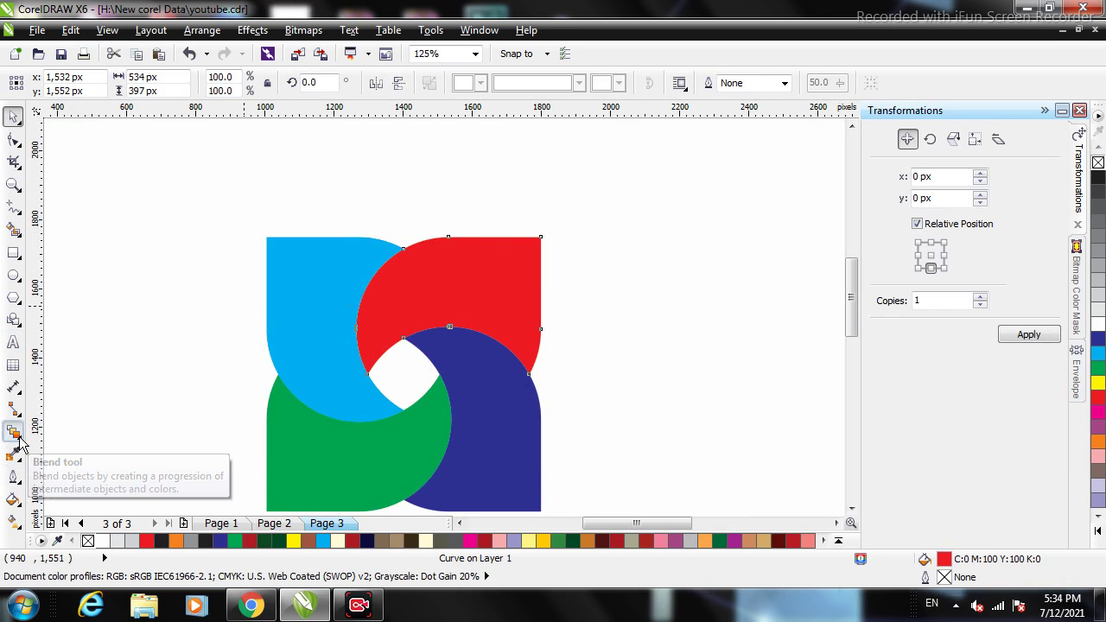
pyautogui.click(21, 441)
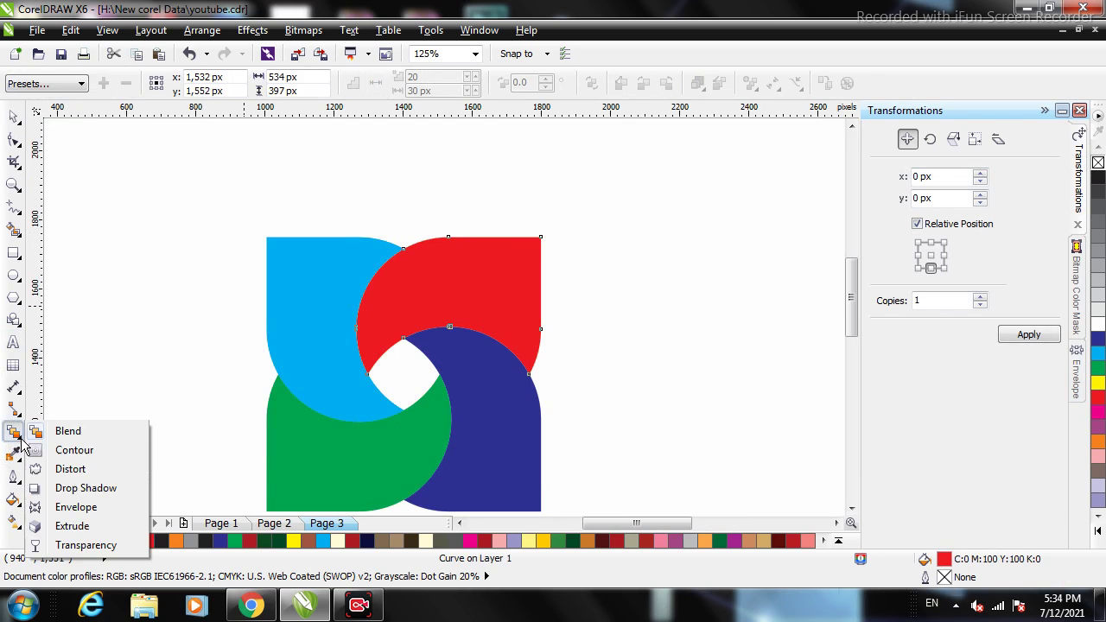
pyautogui.click(98, 448)
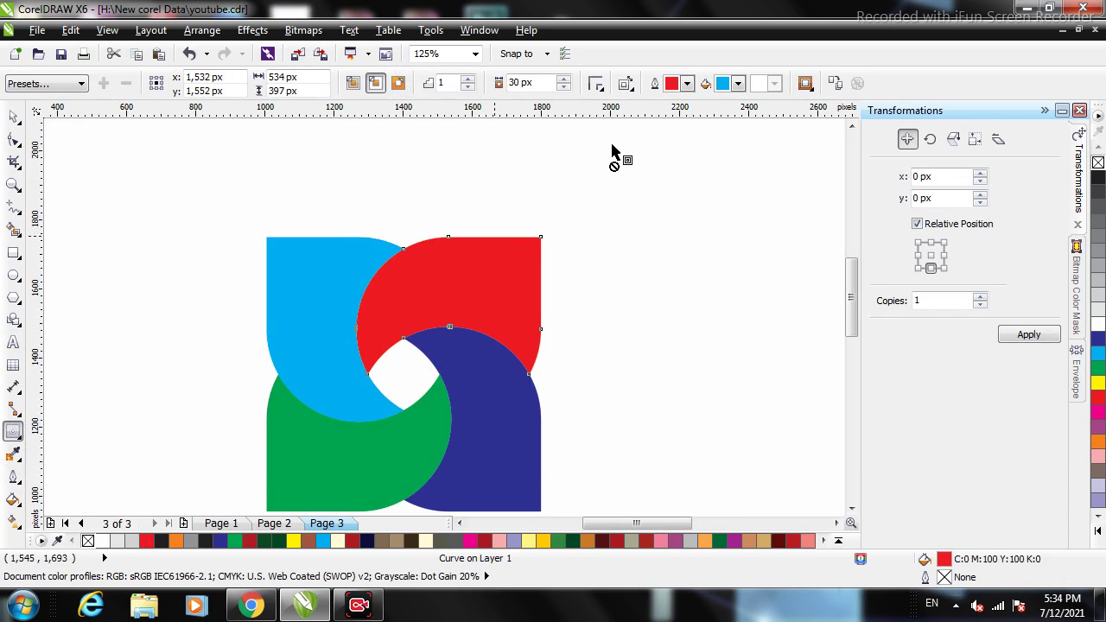
pyautogui.click(378, 82)
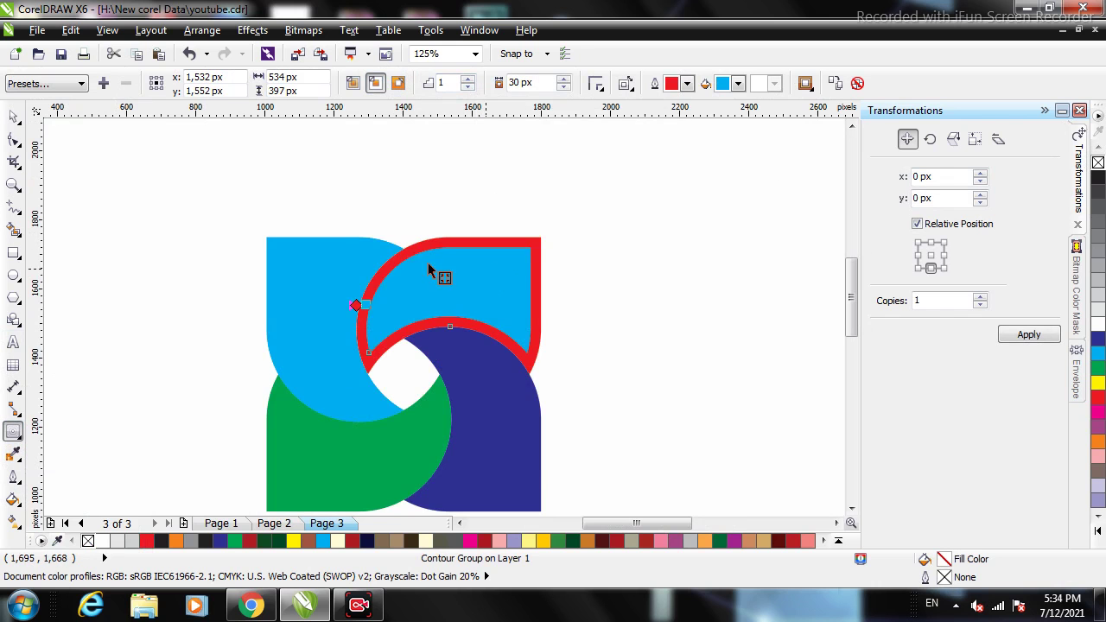
# Set the red petal's contour fill colour to light pink, CMYK 0, 51, 25, 0.
pyautogui.scroll(2, 461, 252)
pyautogui.scroll(-2, 461, 248)
pyautogui.scroll(3, 461, 248)
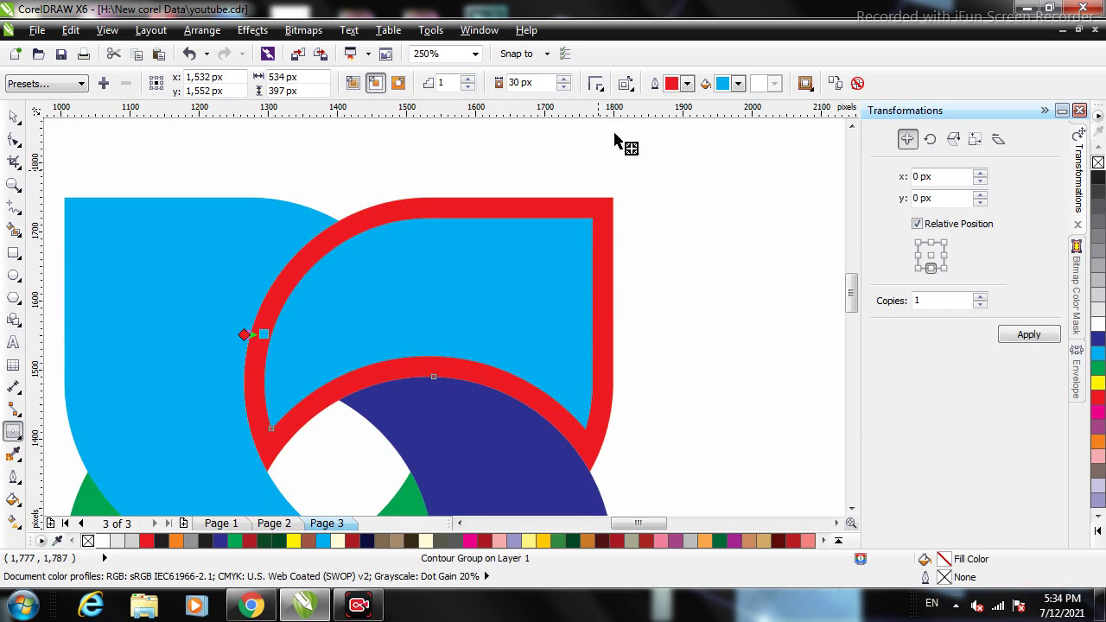
pyautogui.click(739, 85)
pyautogui.click(765, 104)
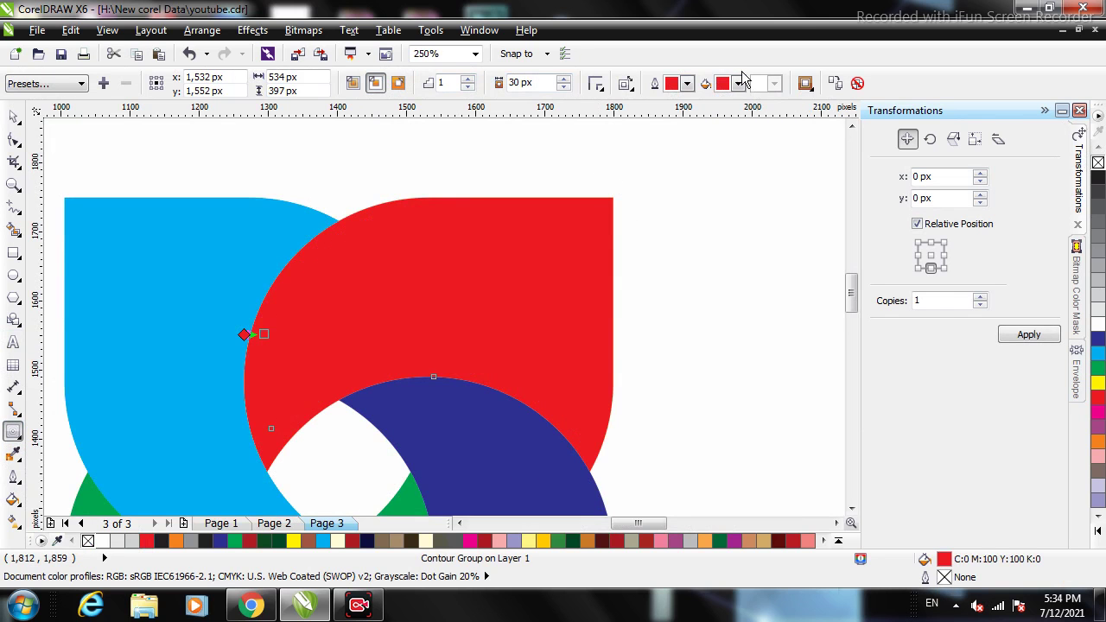
pyautogui.click(739, 84)
pyautogui.click(761, 214)
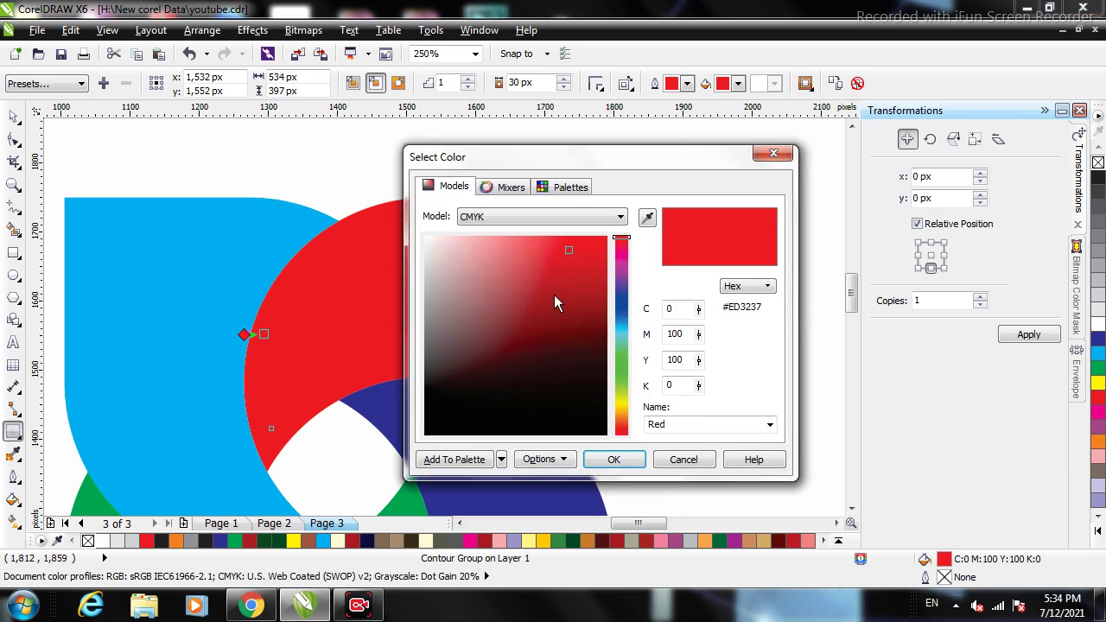
pyautogui.click(494, 239)
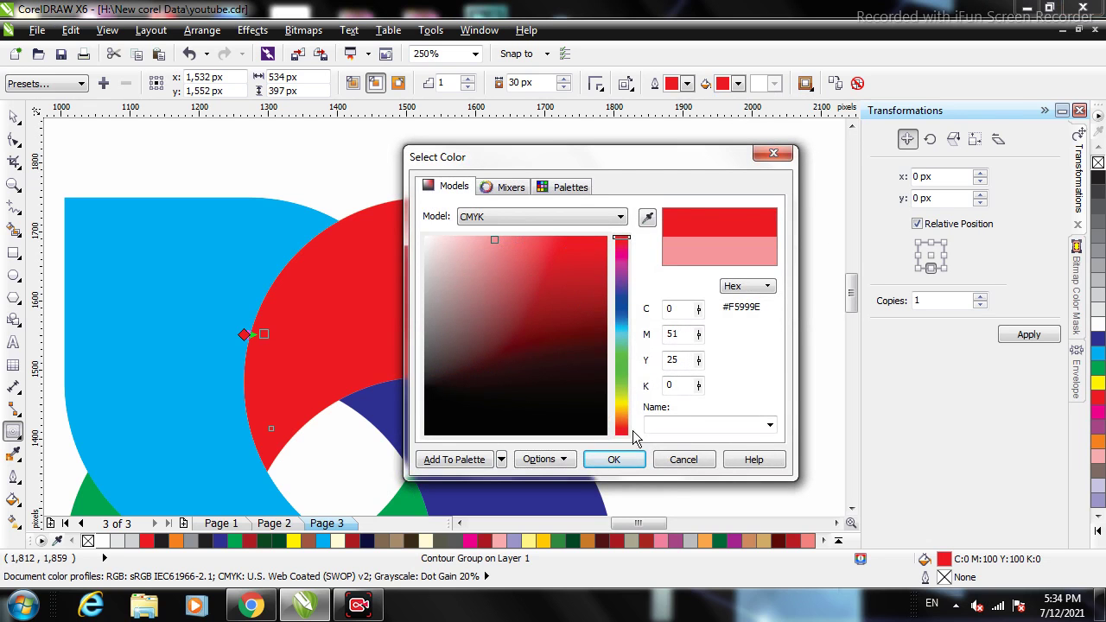
pyautogui.click(613, 459)
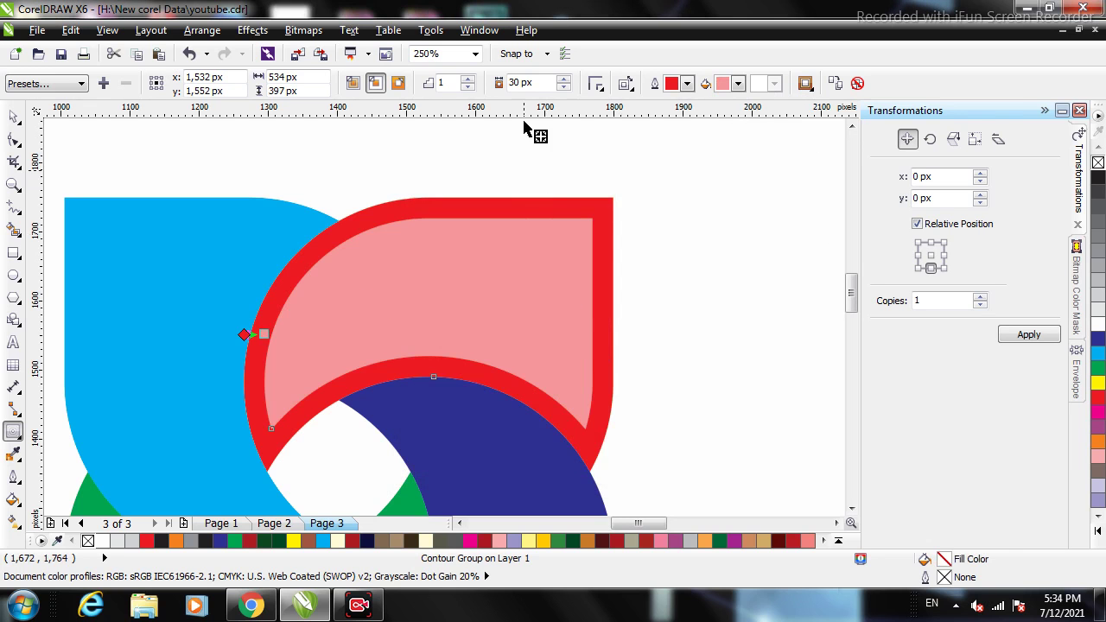
# Set the red petal's contour to 4 steps.
pyautogui.click(468, 79)
pyautogui.click(468, 79)
pyautogui.click(468, 79)
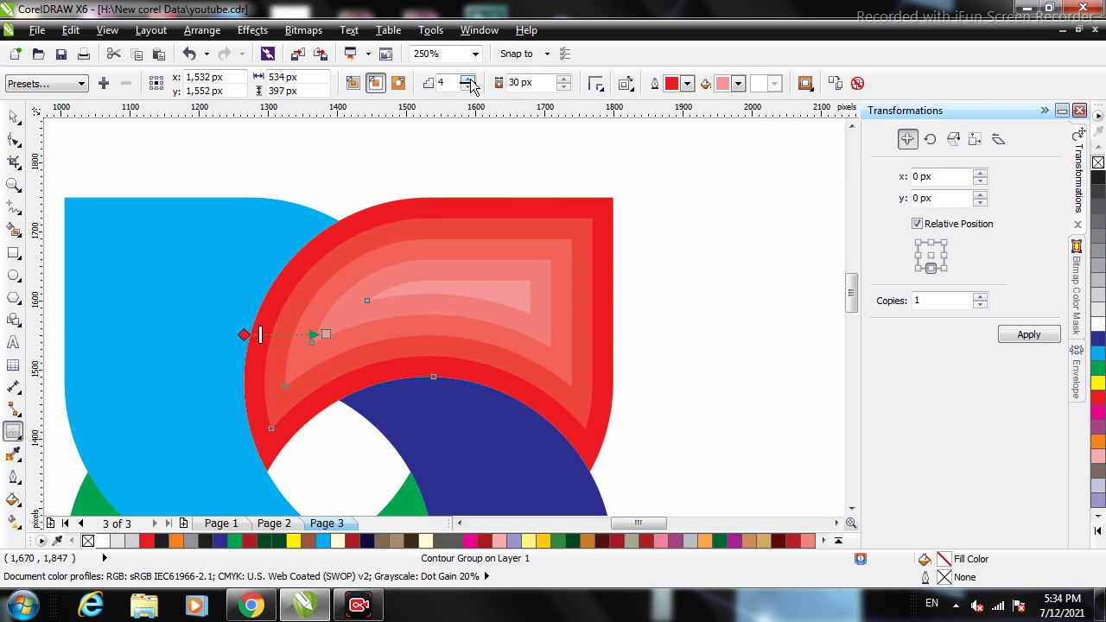
pyautogui.scroll(-3, 501, 298)
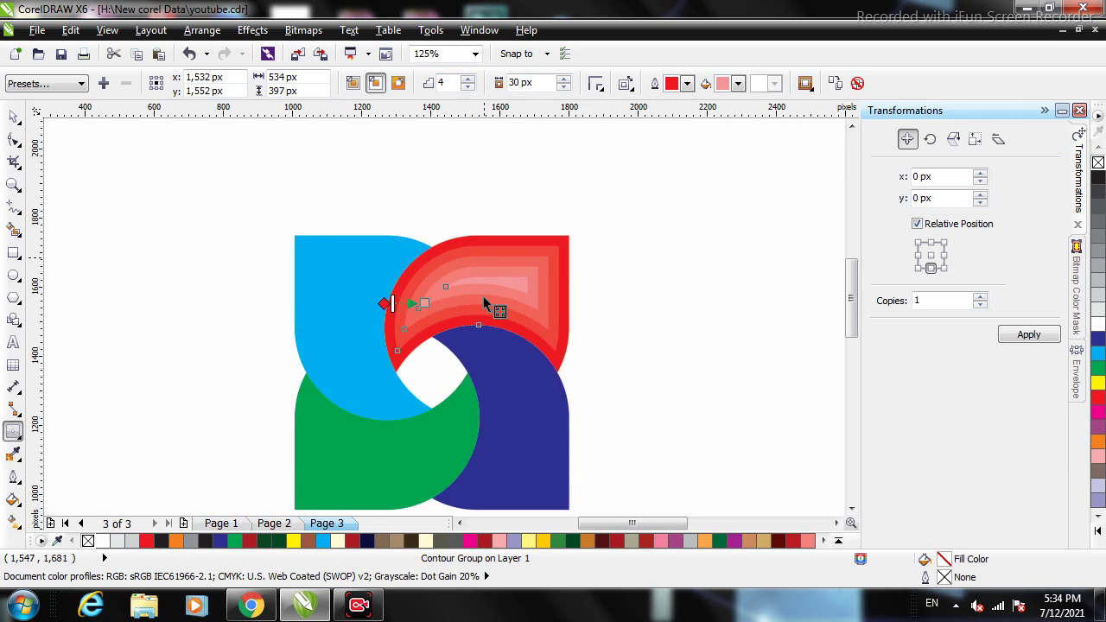
# Set the red petal's contour offset to 32 px.
pyautogui.scroll(3, 486, 303)
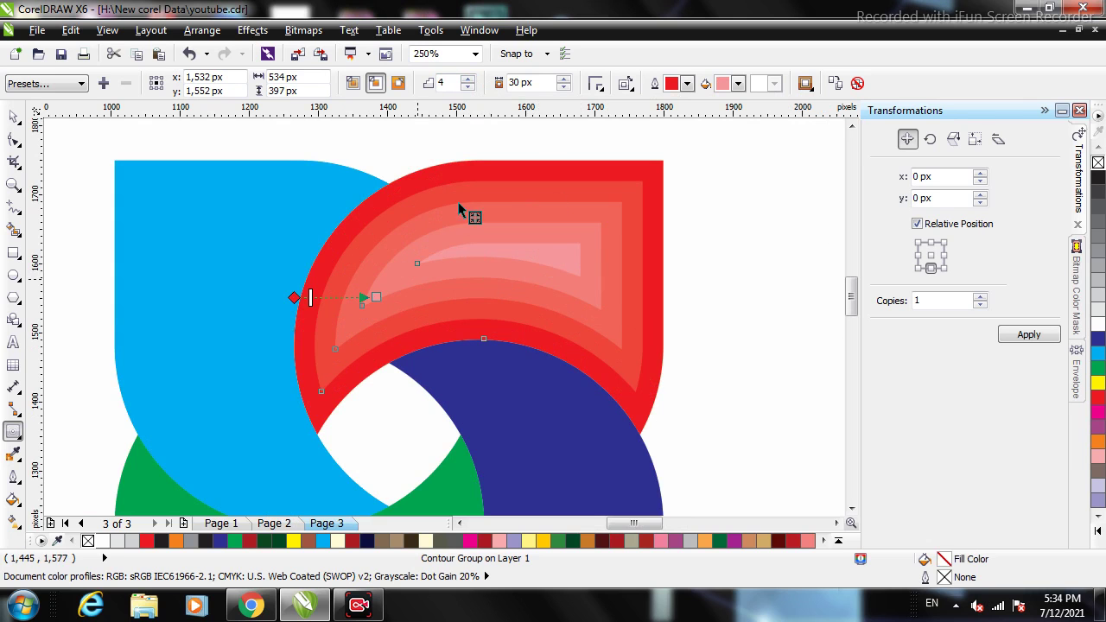
pyautogui.click(565, 87)
pyautogui.click(565, 88)
pyautogui.click(565, 87)
pyautogui.click(565, 88)
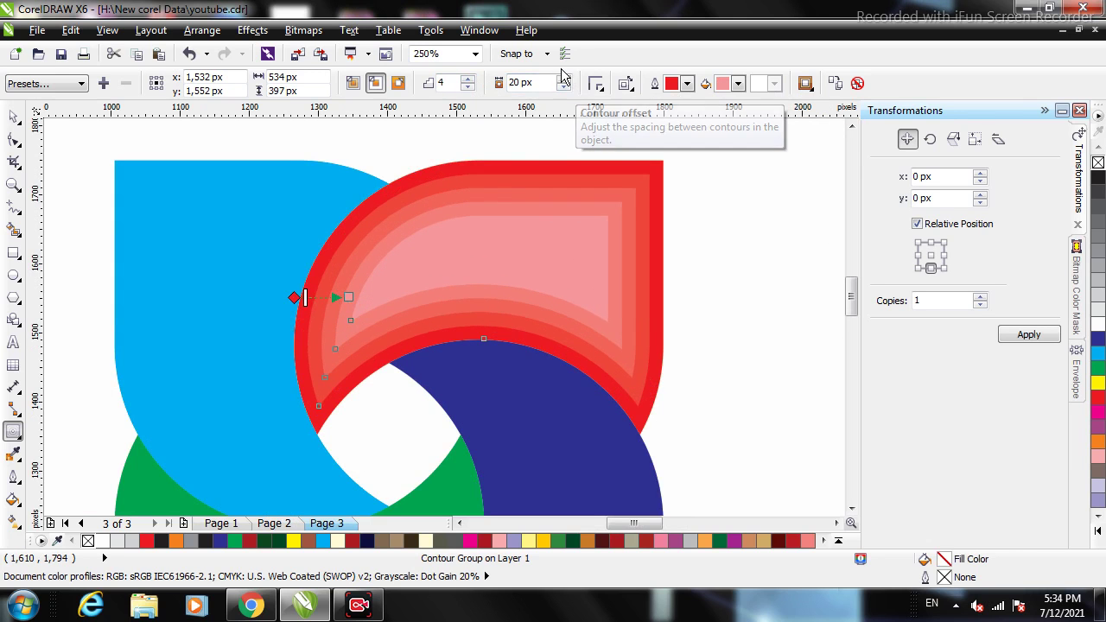
pyautogui.click(563, 78)
pyautogui.click(564, 79)
pyautogui.click(564, 78)
pyautogui.click(564, 79)
pyautogui.click(563, 79)
pyautogui.press('space')
pyautogui.scroll(-2, 580, 228)
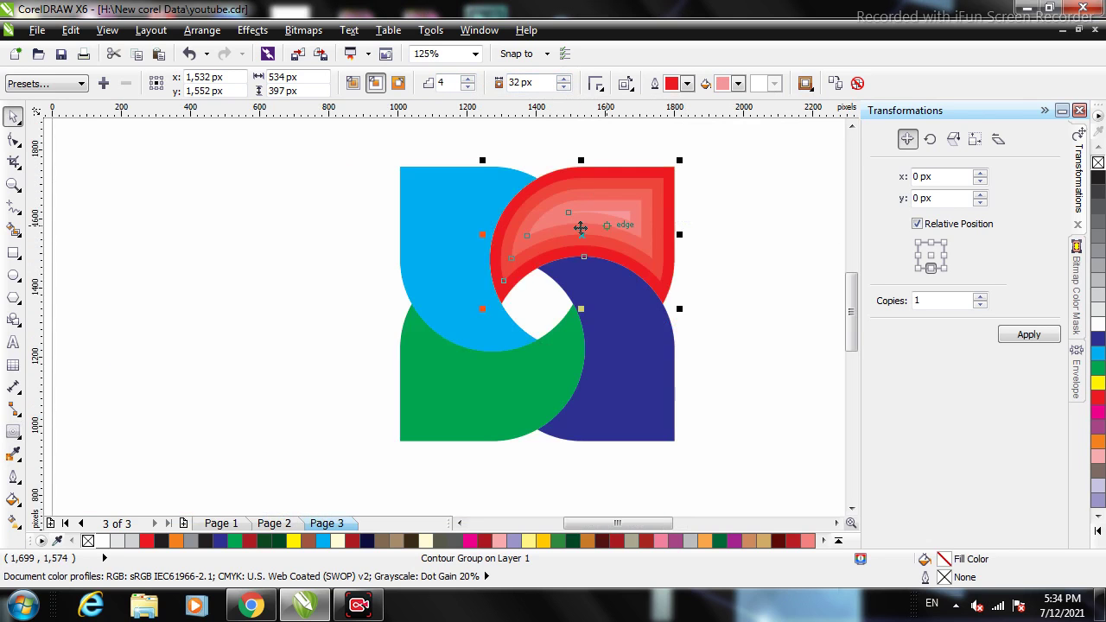
pyautogui.scroll(2, 617, 190)
pyautogui.scroll(-2, 563, 233)
pyautogui.scroll(2, 585, 240)
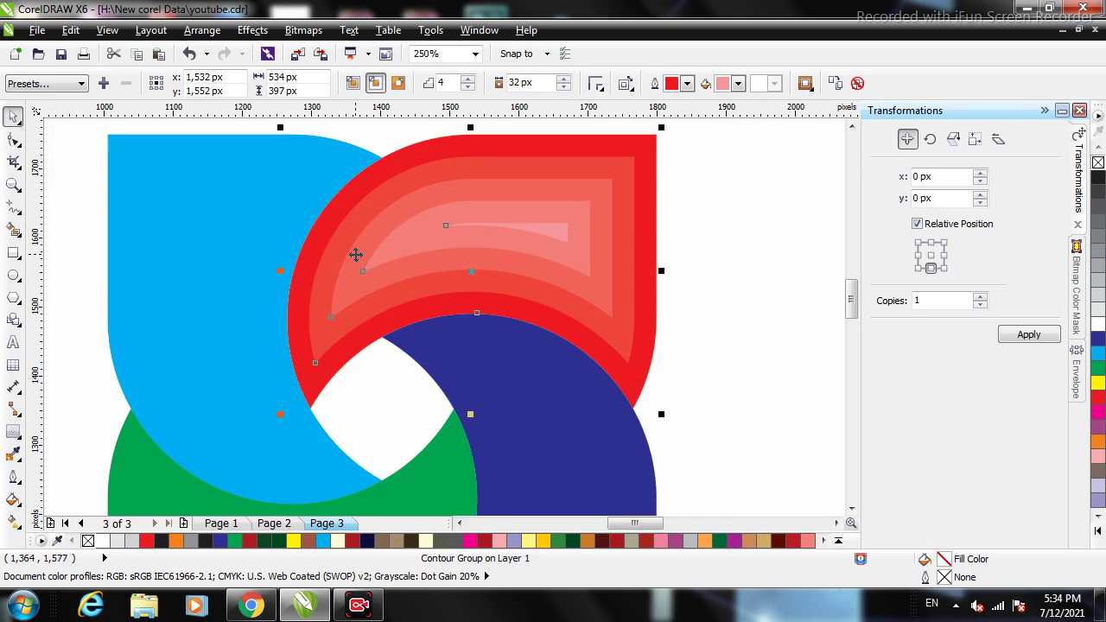
# Copy the contour effect from the red petal to the cyan petal.
pyautogui.scroll(-2, 355, 253)
pyautogui.click(292, 251)
pyautogui.scroll(2, 292, 254)
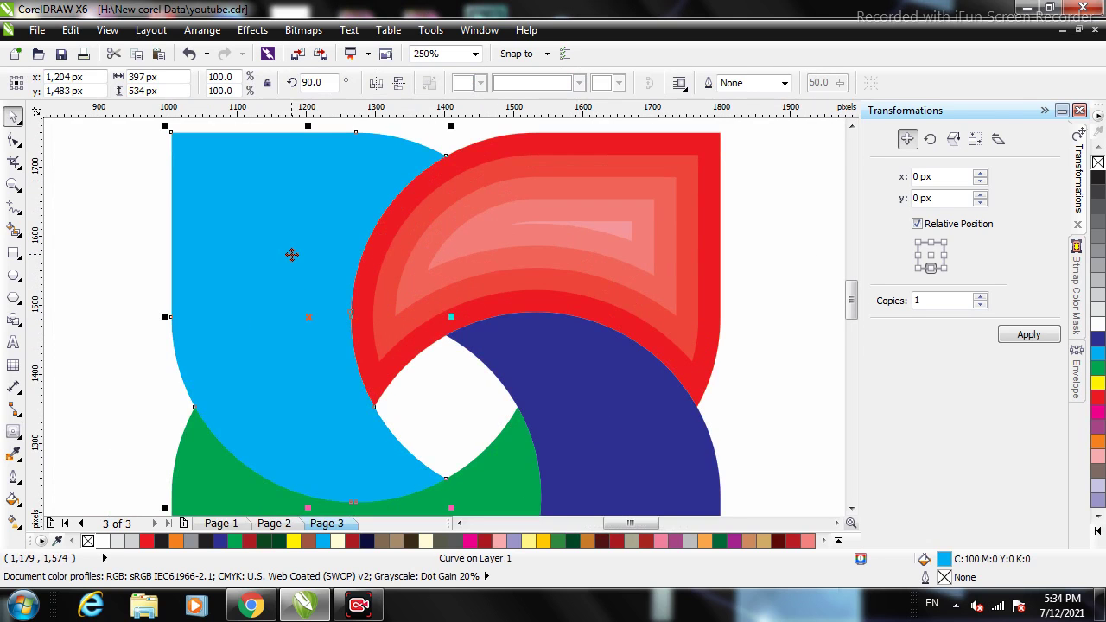
pyautogui.click(264, 34)
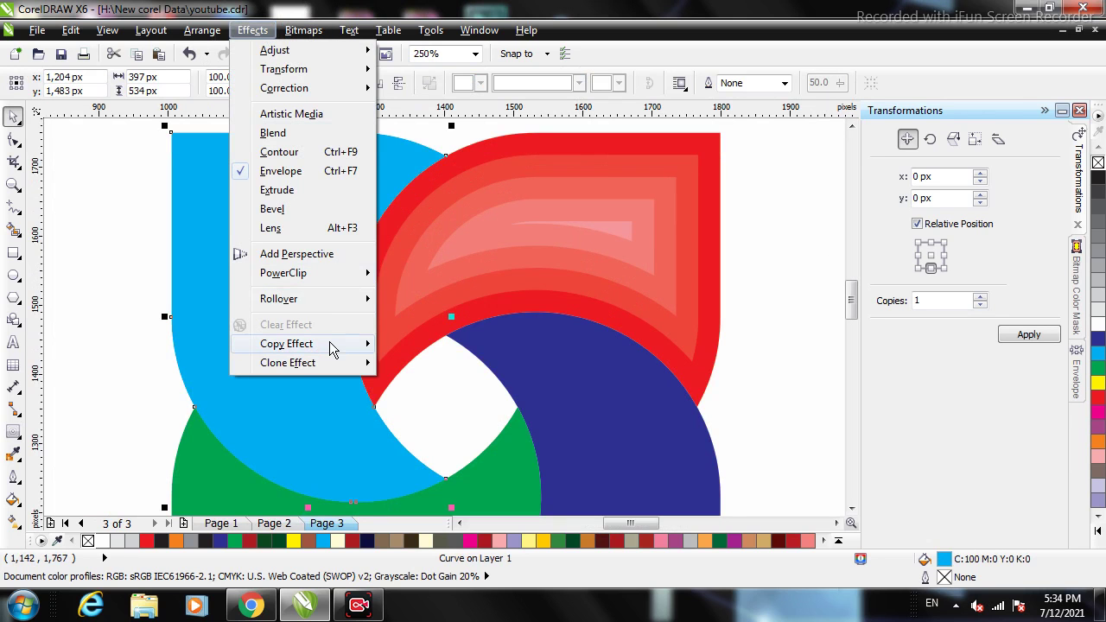
pyautogui.moveTo(330, 344)
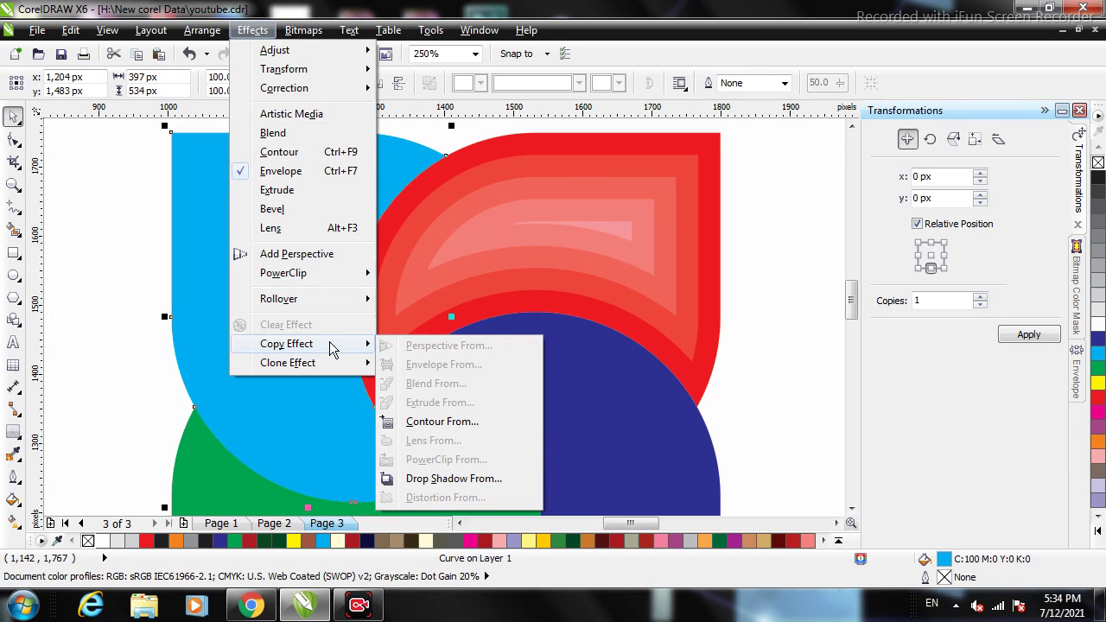
pyautogui.click(443, 422)
pyautogui.click(573, 192)
pyautogui.scroll(-1, 336, 198)
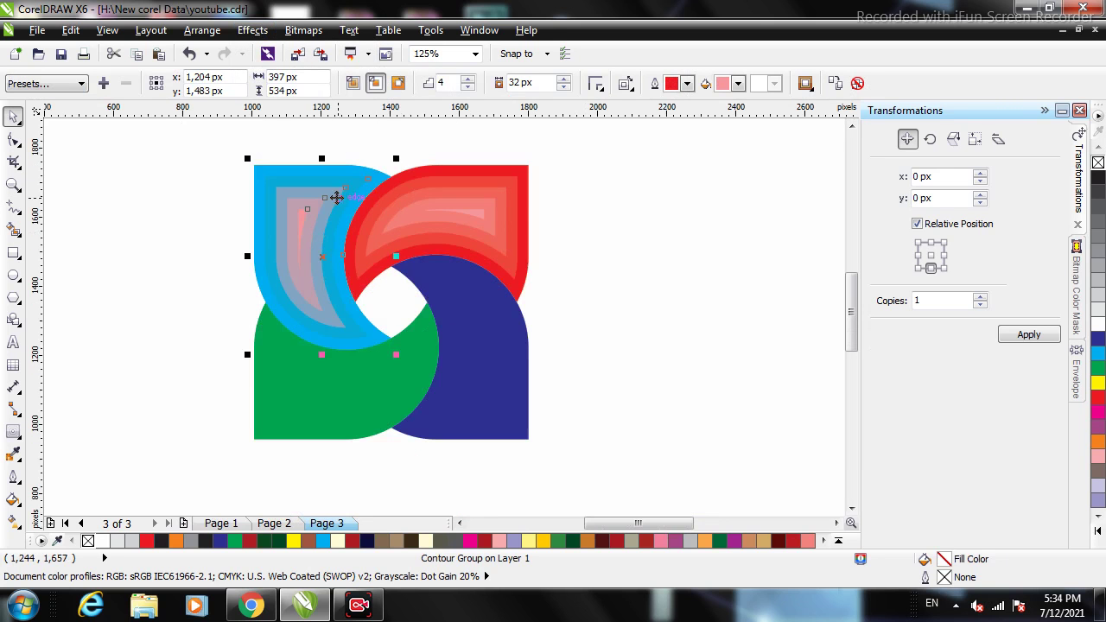
# Set the cyan petal's contour fill colour to pale blue, CMYK 27, 1, 3, 0.
pyautogui.click(237, 183)
pyautogui.click(317, 199)
pyautogui.click(737, 85)
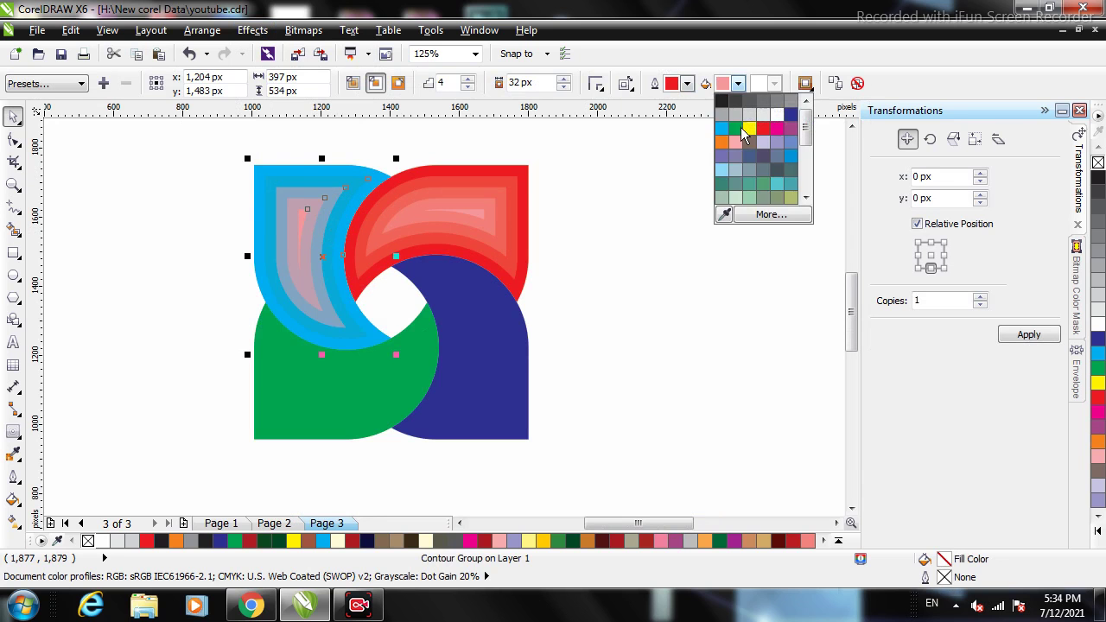
pyautogui.click(730, 123)
pyautogui.click(739, 85)
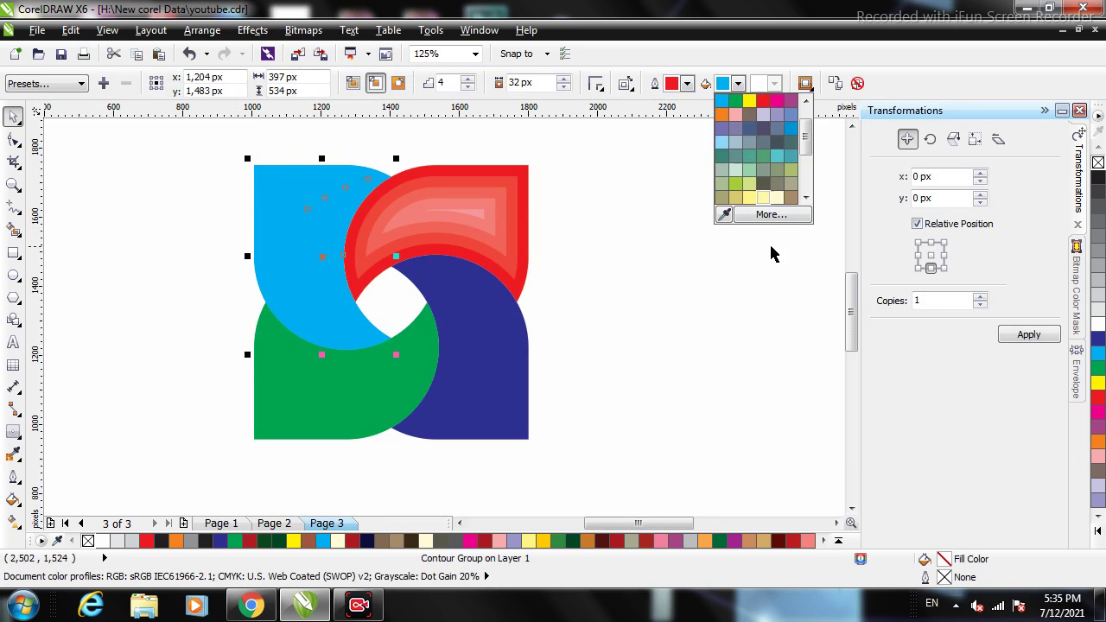
pyautogui.click(734, 213)
pyautogui.moveTo(526, 250); pyautogui.dragTo(467, 248)
pyautogui.click(614, 467)
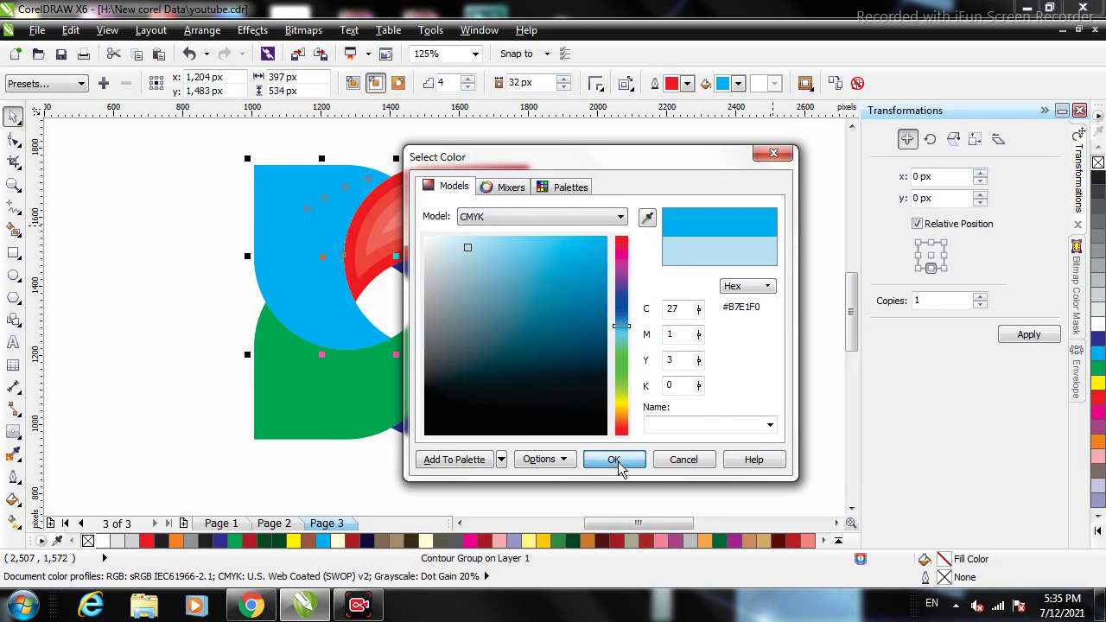
# Copy the contour effect from the cyan petal to the green petal.
pyautogui.click(324, 413)
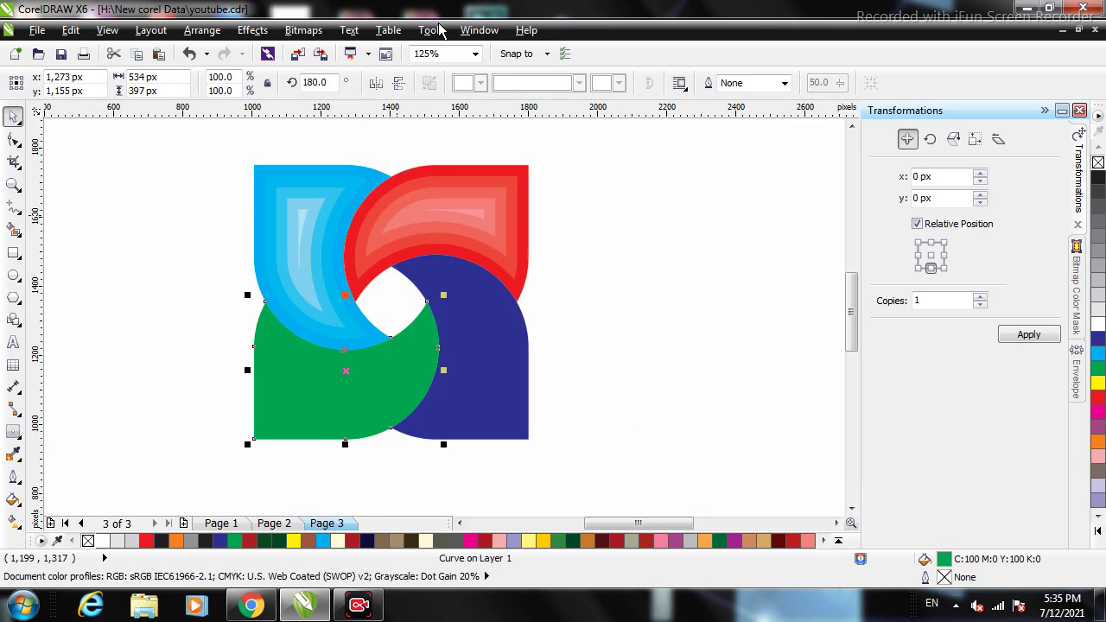
pyautogui.click(263, 33)
pyautogui.moveTo(316, 346)
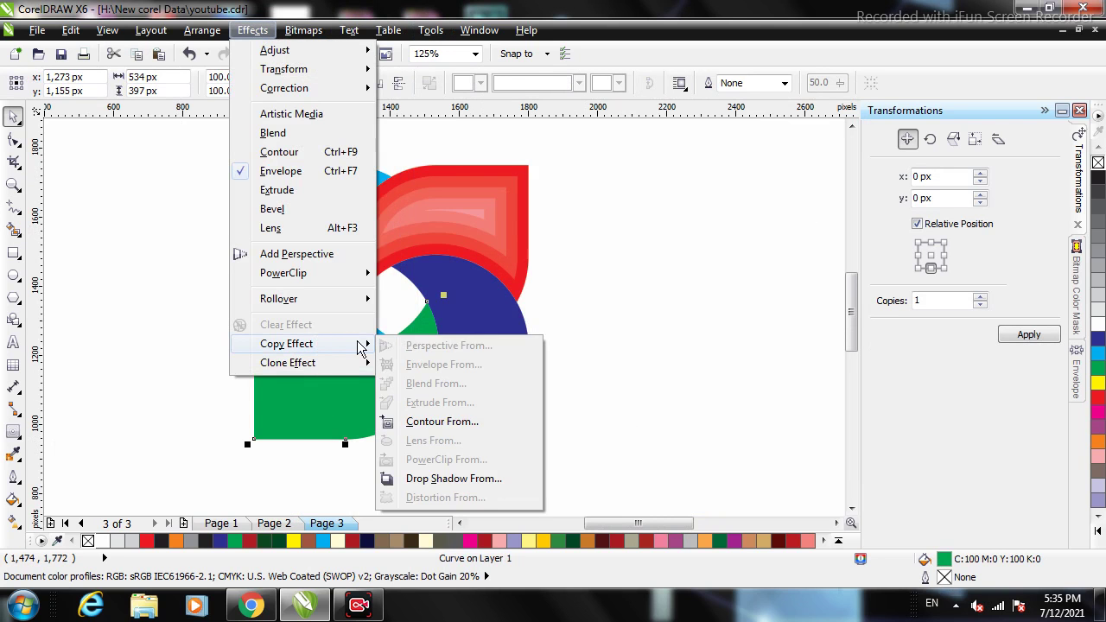
pyautogui.click(442, 421)
pyautogui.click(309, 247)
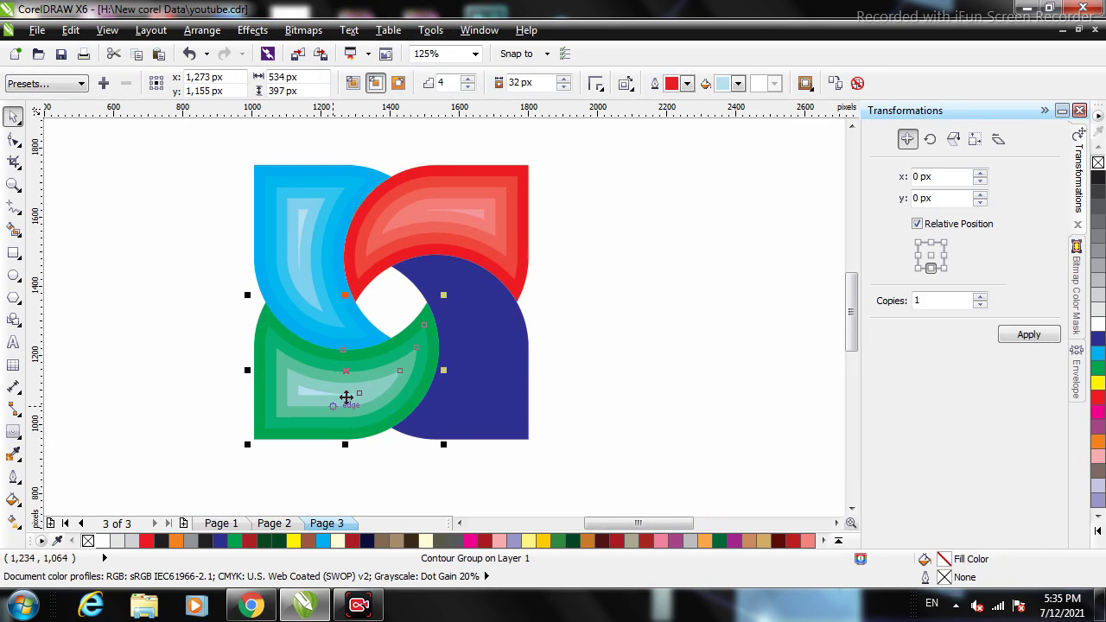
# Set the green petal's contour fill colour to light green, CMYK 49, 0, 43, 0.
pyautogui.click(737, 83)
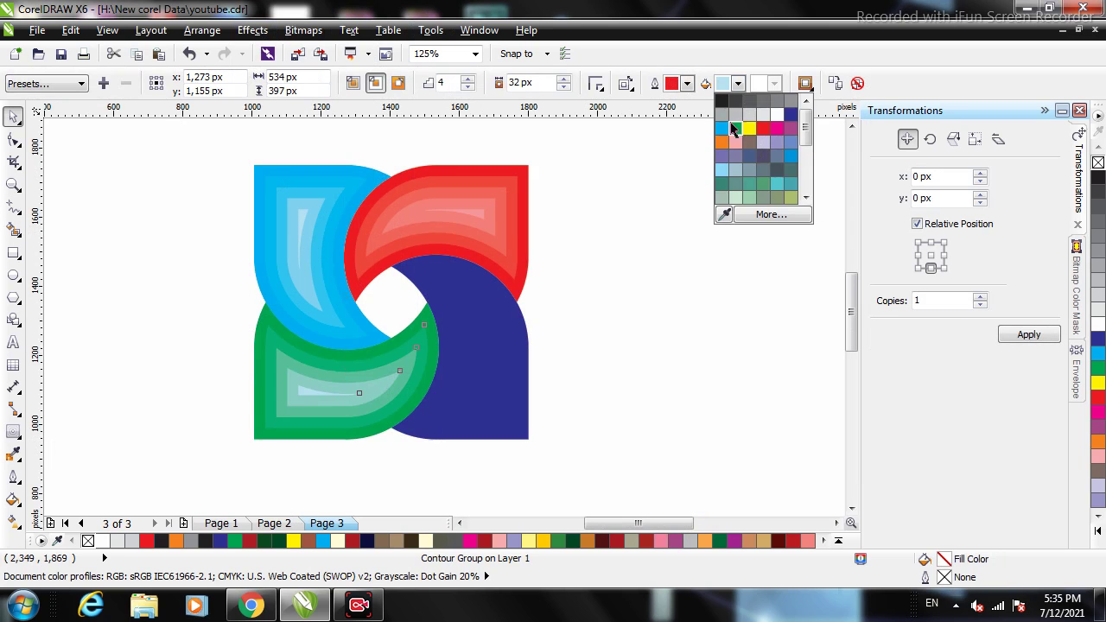
pyautogui.click(735, 129)
pyautogui.click(739, 83)
pyautogui.click(760, 217)
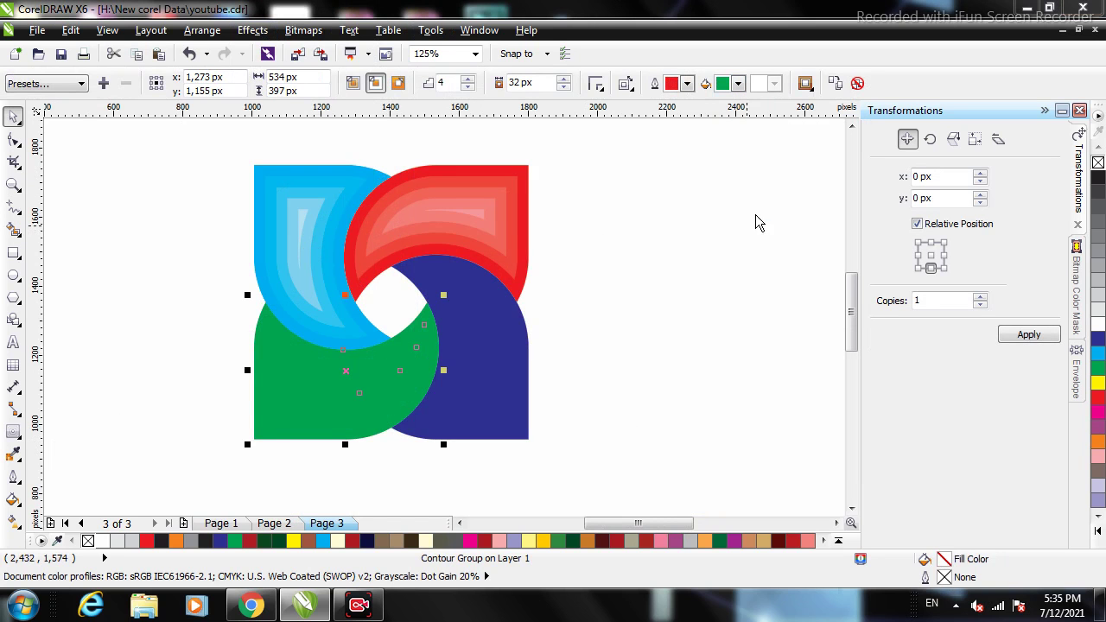
pyautogui.moveTo(607, 311)
pyautogui.mouseDown()
pyautogui.moveTo(487, 299)
pyautogui.moveTo(509, 299)
pyautogui.moveTo(503, 263)
pyautogui.mouseUp()
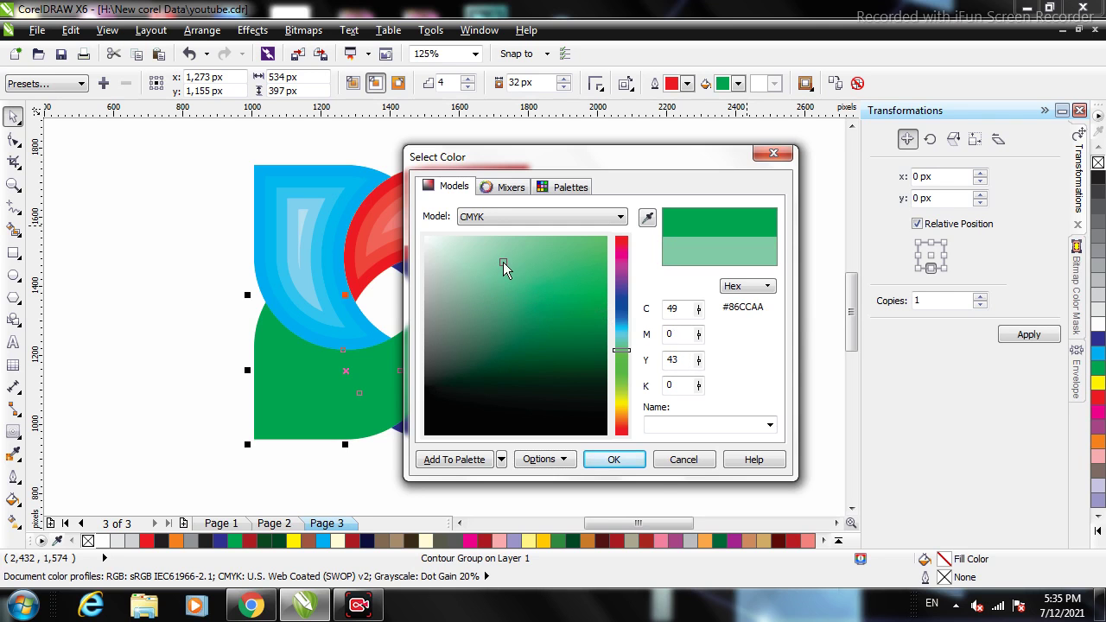
pyautogui.click(626, 458)
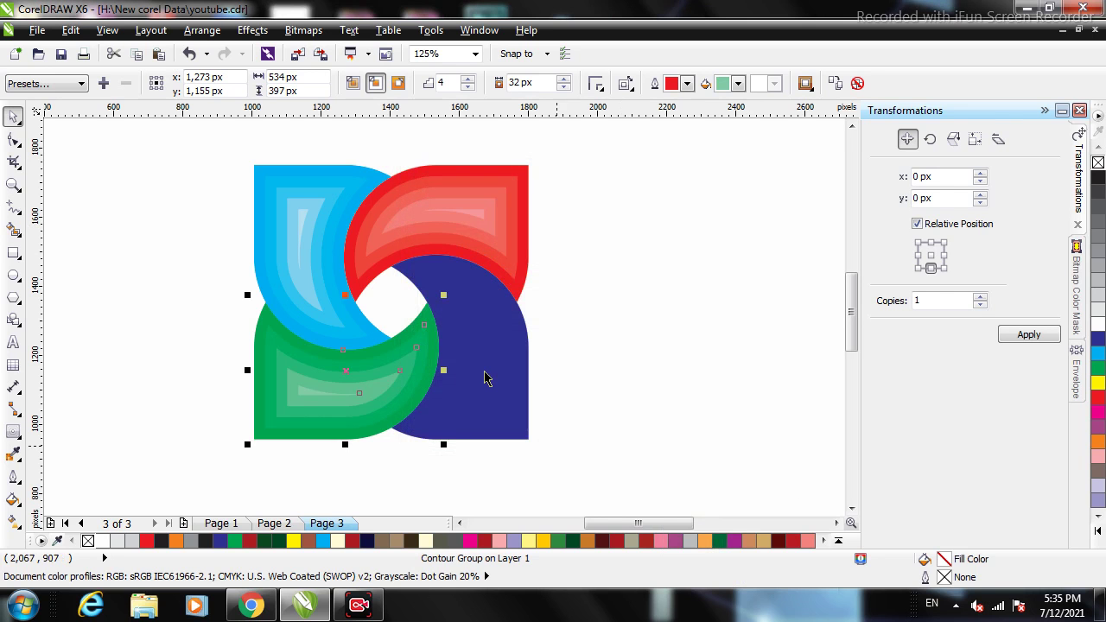
# Copy the contour effect from the green petal to the dark blue petal.
pyautogui.click(484, 368)
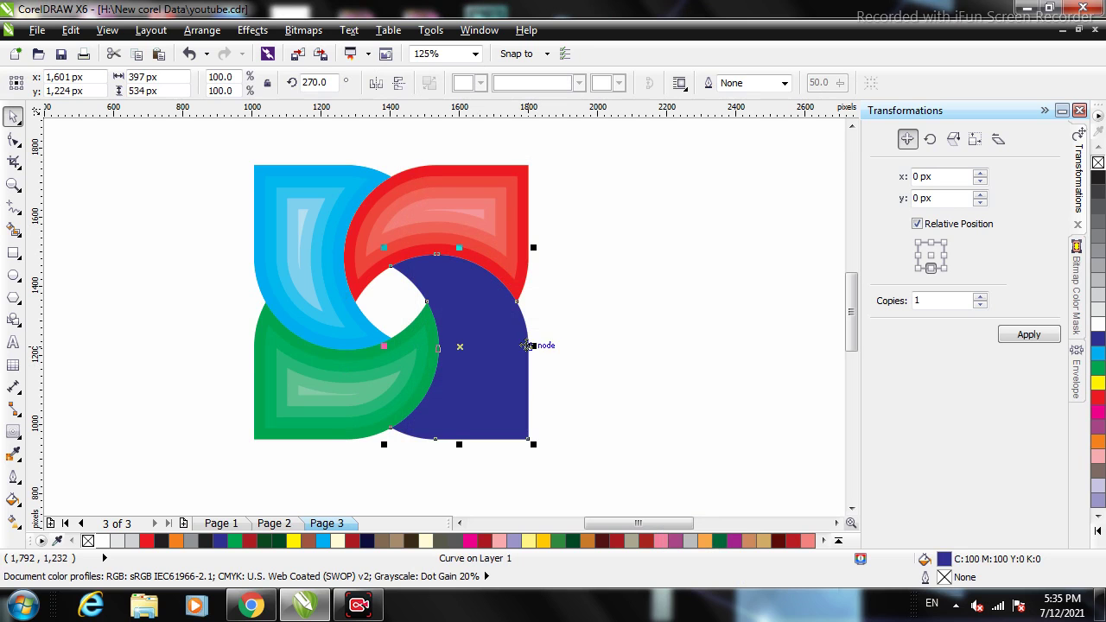
pyautogui.click(252, 30)
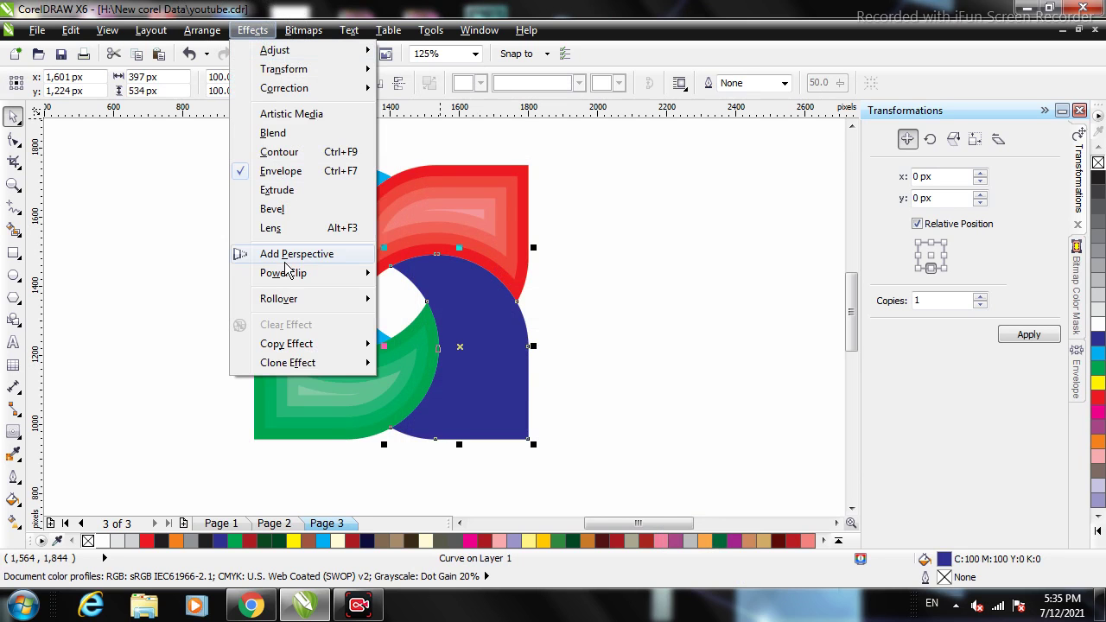
pyautogui.moveTo(345, 350)
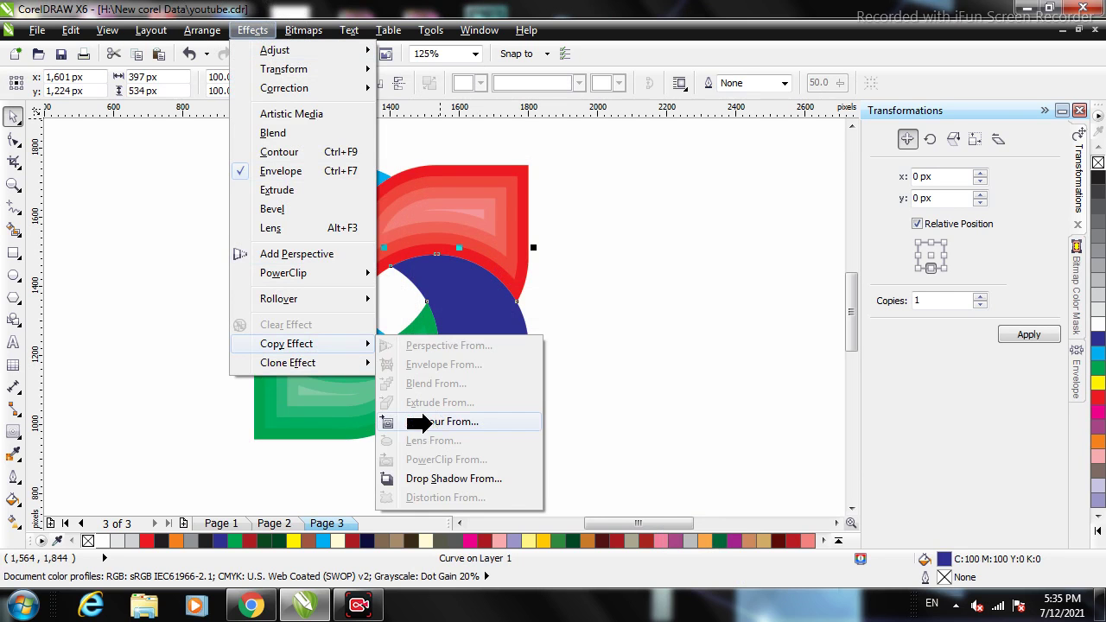
pyautogui.click(423, 422)
pyautogui.click(355, 380)
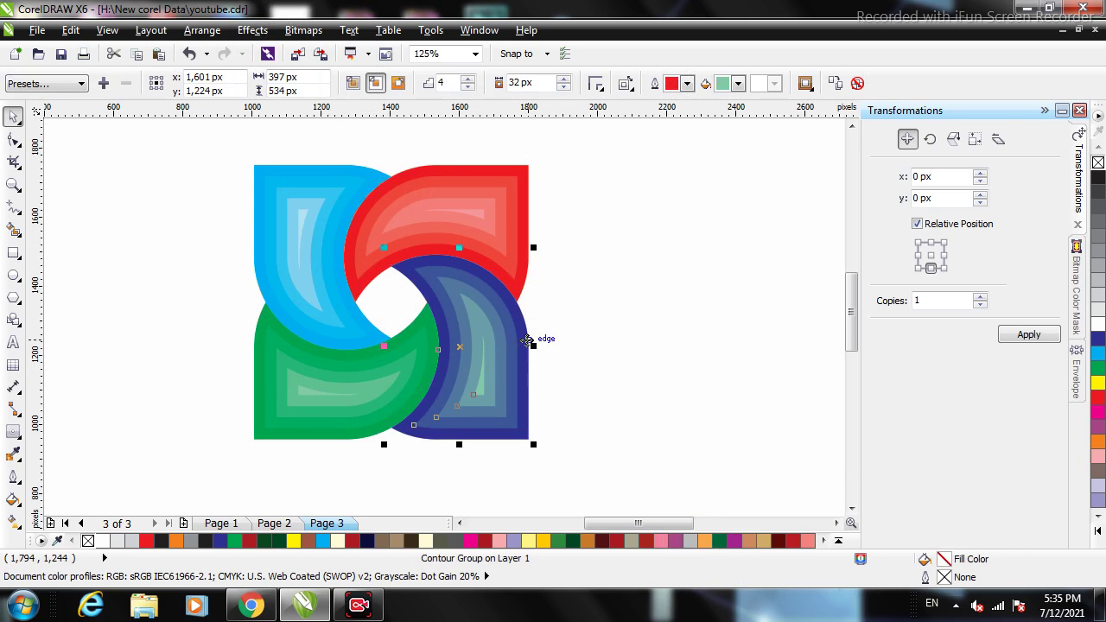
# Set the dark blue petal's contour fill colour to cyan and deselect the petal.
pyautogui.click(738, 83)
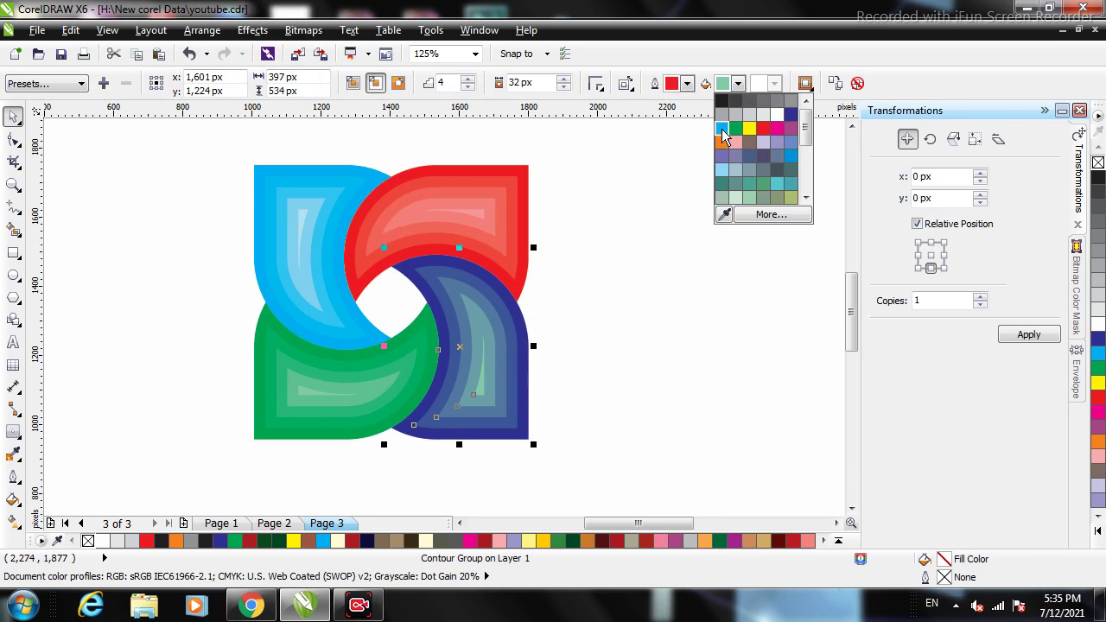
pyautogui.click(723, 134)
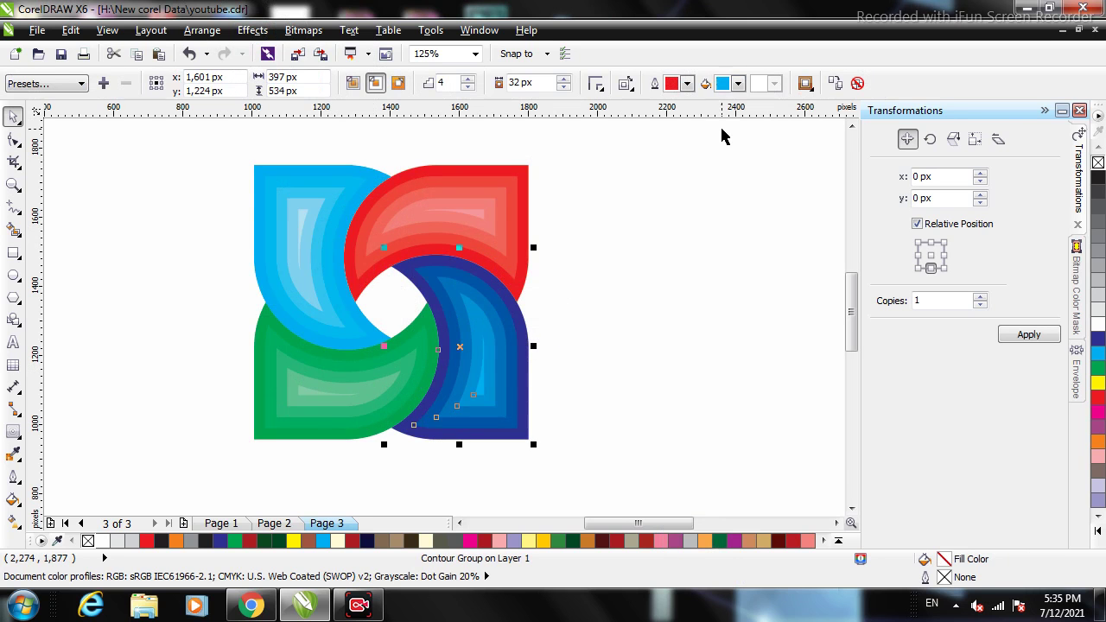
pyautogui.click(570, 288)
pyautogui.scroll(-3, 569, 190)
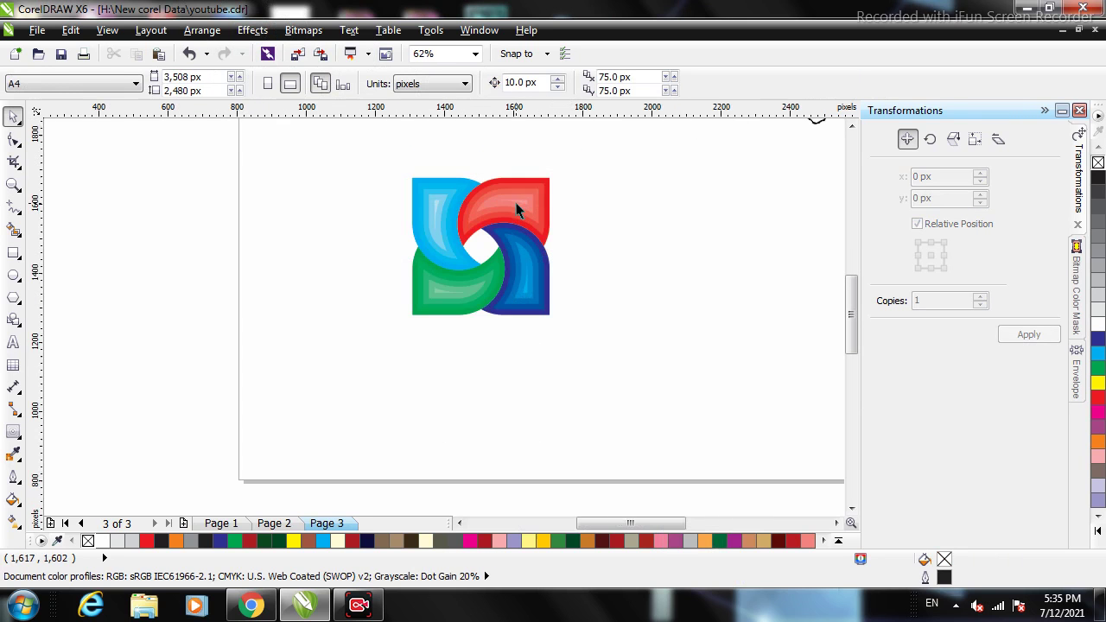
# Increase the red petal's contour offset to 42 px.
pyautogui.scroll(3, 534, 200)
pyautogui.click(536, 210)
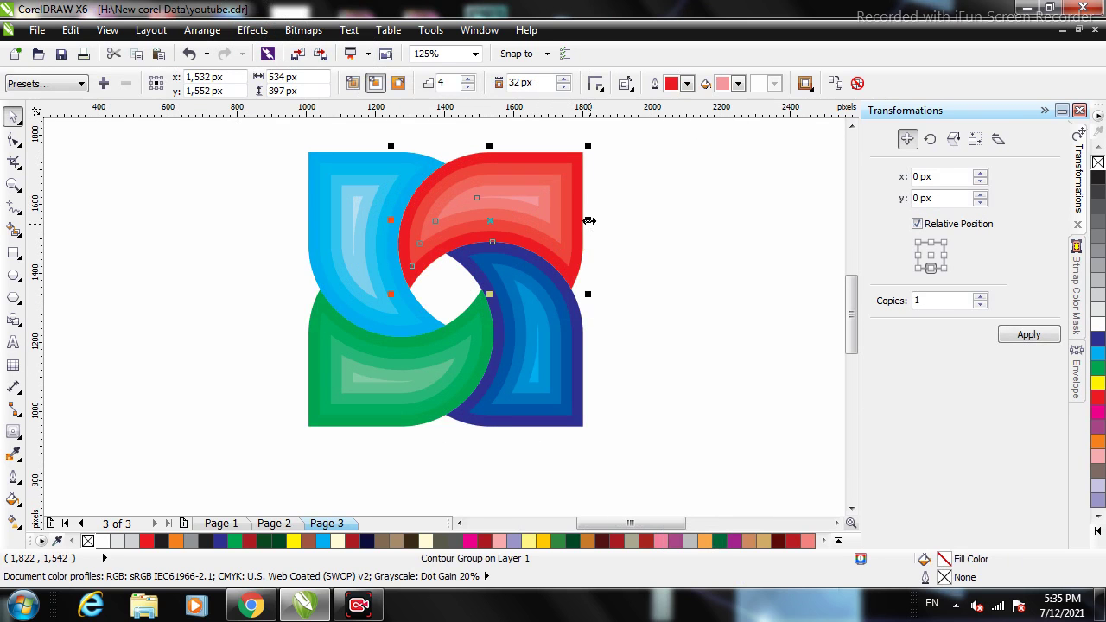
pyautogui.press('Escape')
pyautogui.click(522, 198)
pyautogui.scroll(-2, 573, 220)
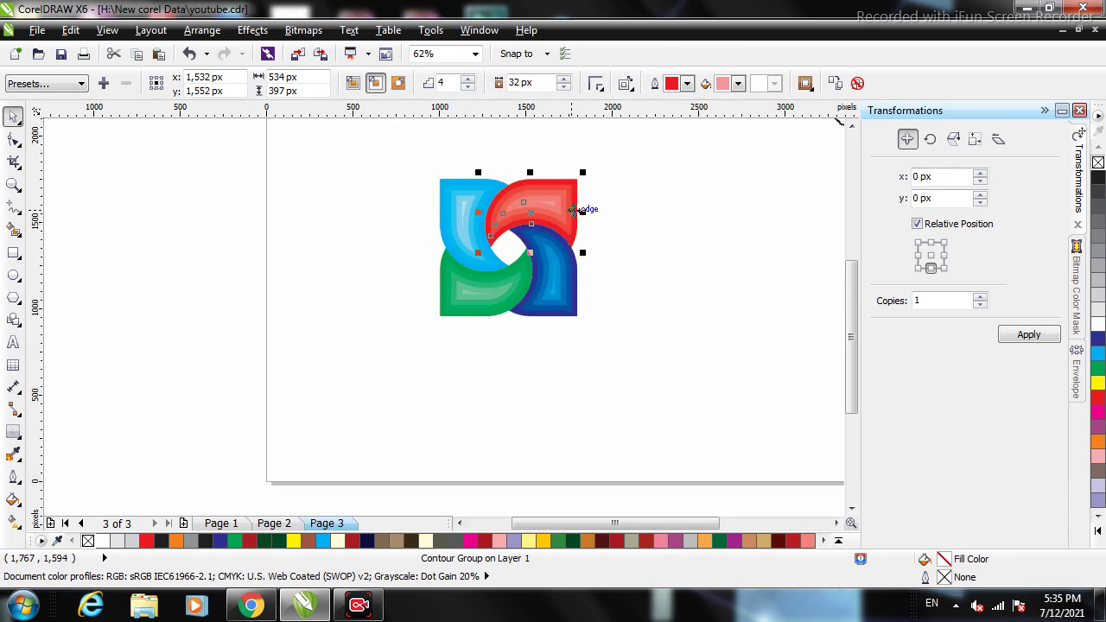
pyautogui.scroll(2, 585, 210)
pyautogui.click(563, 84)
pyautogui.click(563, 84)
pyautogui.click(562, 84)
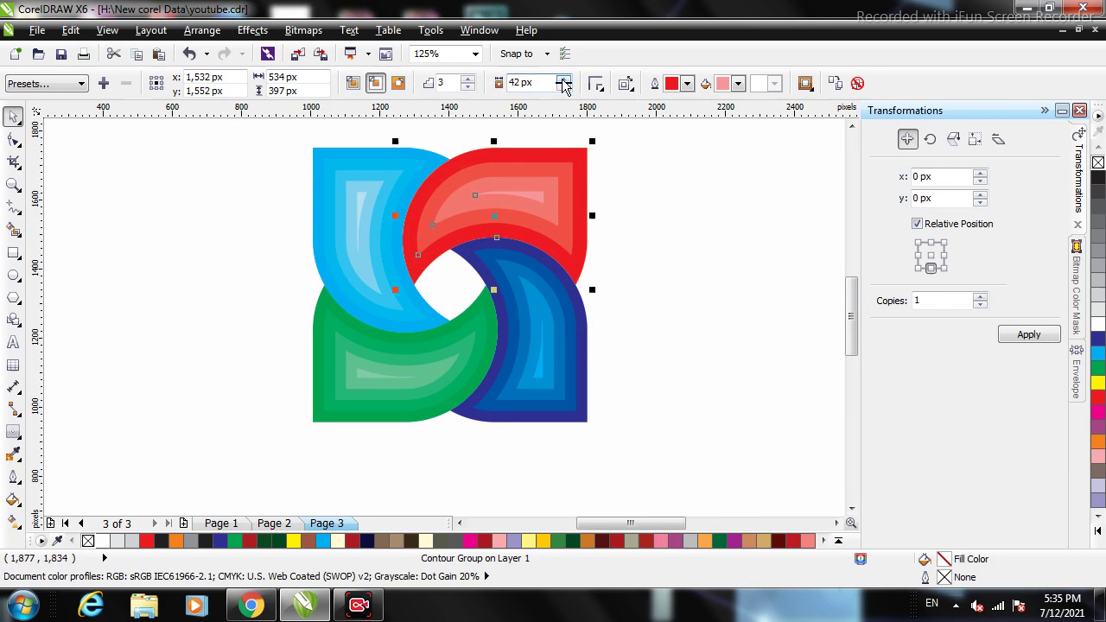
# Try reducing the red petal's contour offset to 4 px and raising it slightly to 8 px.
pyautogui.click(562, 84)
pyautogui.click(563, 84)
pyautogui.click(566, 88)
pyautogui.click(567, 88)
pyautogui.click(567, 88)
pyautogui.click(567, 89)
pyautogui.click(564, 86)
pyautogui.click(564, 86)
pyautogui.click(564, 86)
pyautogui.click(564, 87)
pyautogui.click(564, 86)
pyautogui.click(563, 86)
pyautogui.click(564, 86)
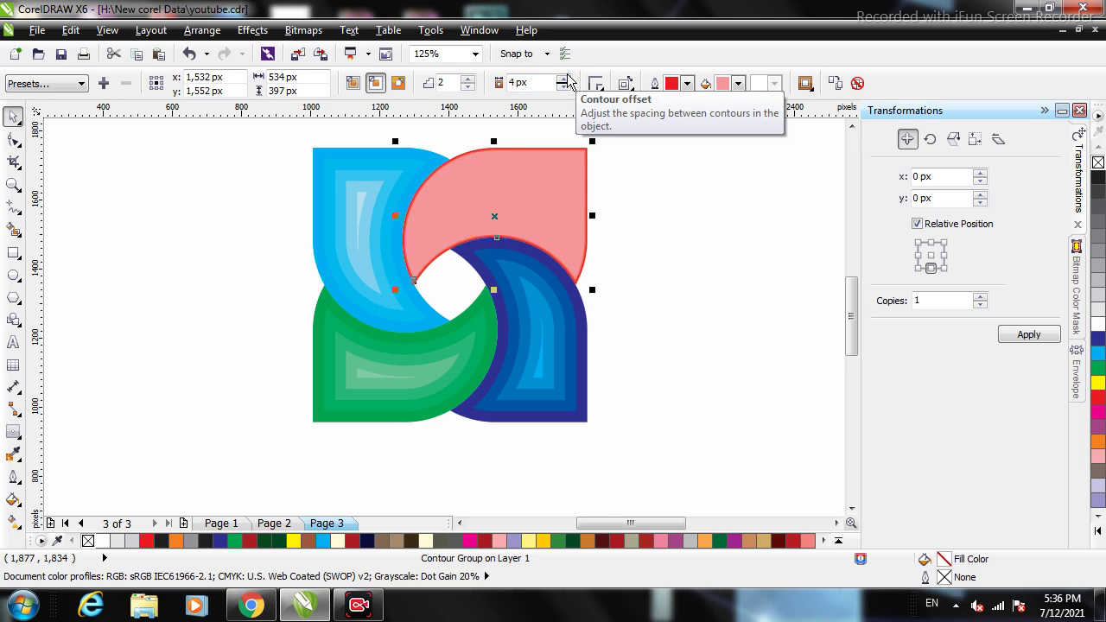
pyautogui.click(566, 79)
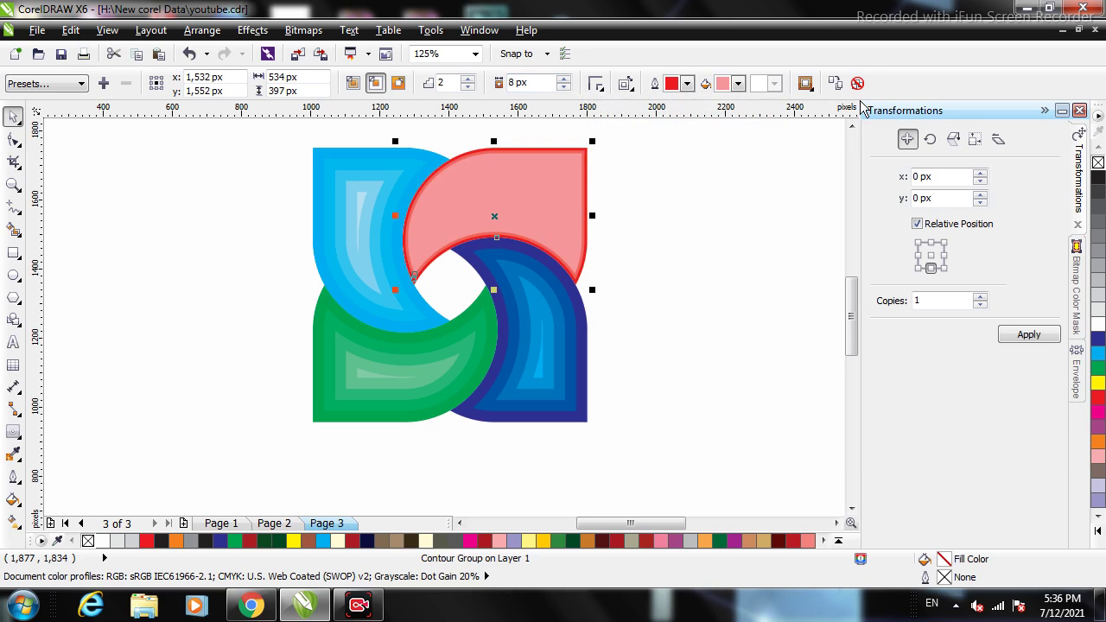
# Undo the red petal's recent contour offset reductions.
pyautogui.hotkey('ctrl', 'z')
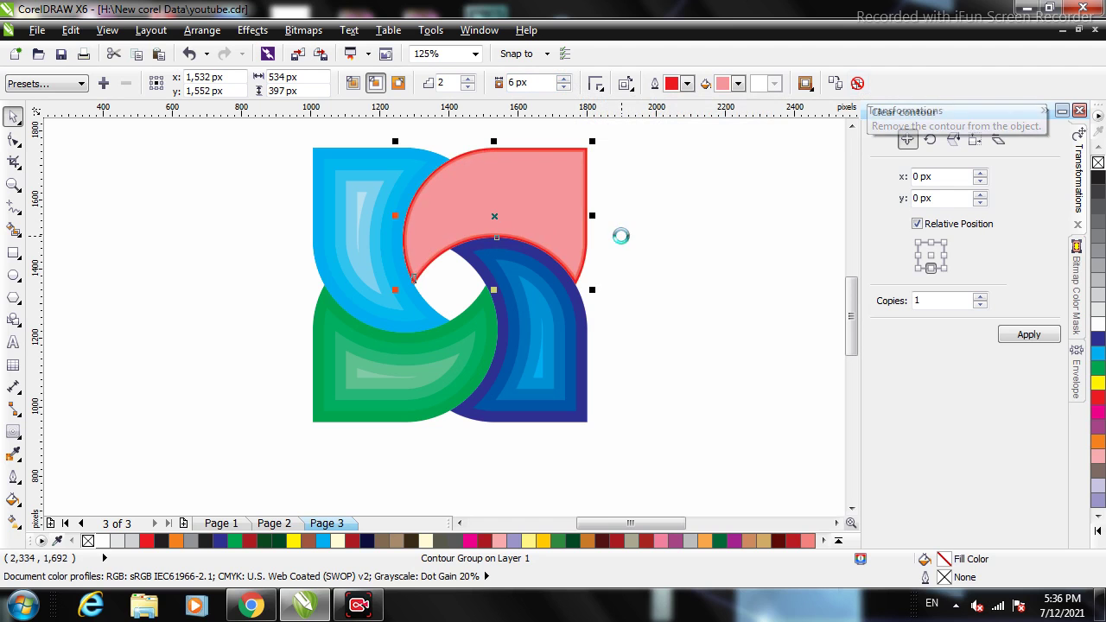
pyautogui.hotkey('ctrl', 'z')
pyautogui.hotkey('ctrl', 'z')
pyautogui.hotkey('ctrl', 'z')
pyautogui.hotkey('ctrl', 'z')
pyautogui.hotkey('ctrl', 'z')
pyautogui.hotkey('ctrl', 'z')
pyautogui.hotkey('ctrl', 'z')
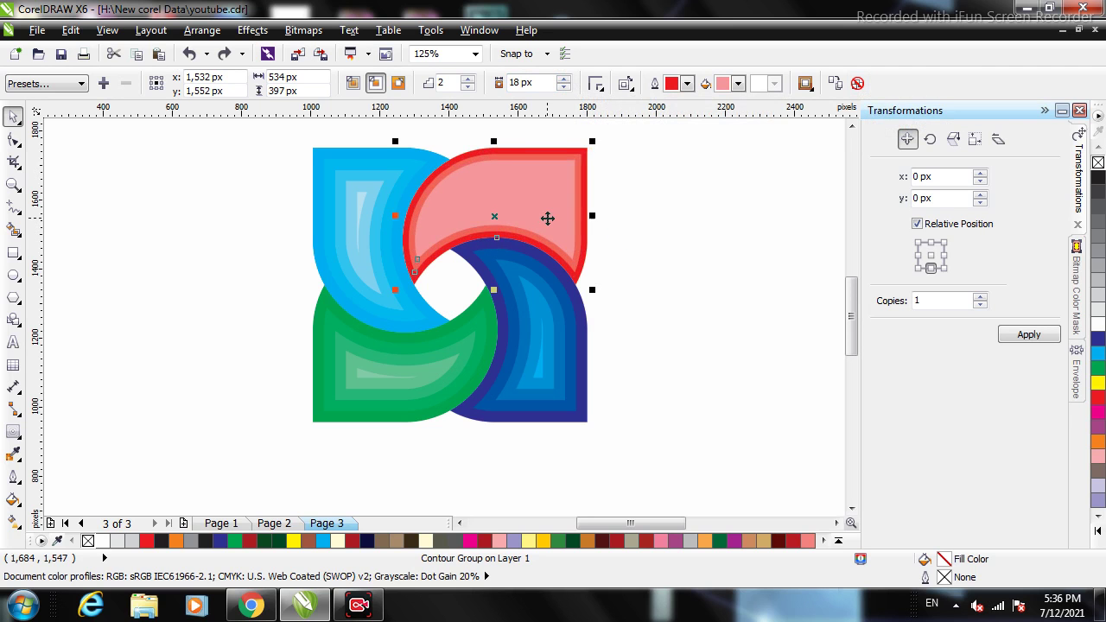
pyautogui.hotkey('ctrl', 'z')
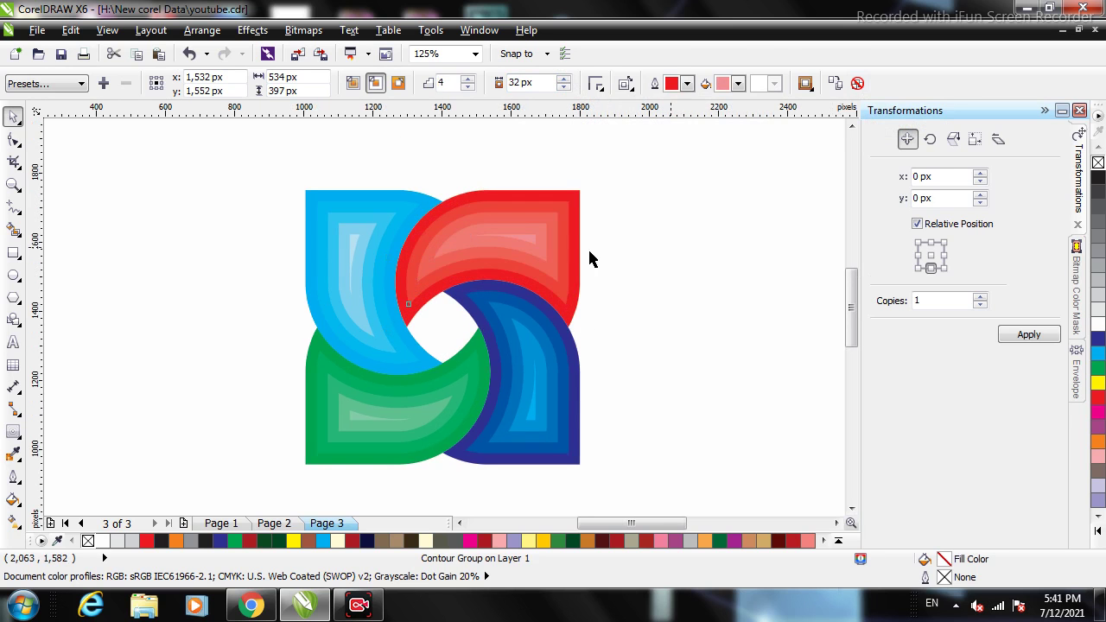
# Try 25 contour steps on the red petal and set its contour offset to 10 px.
pyautogui.click(588, 247)
pyautogui.click(485, 227)
pyautogui.scroll(1, 459, 217)
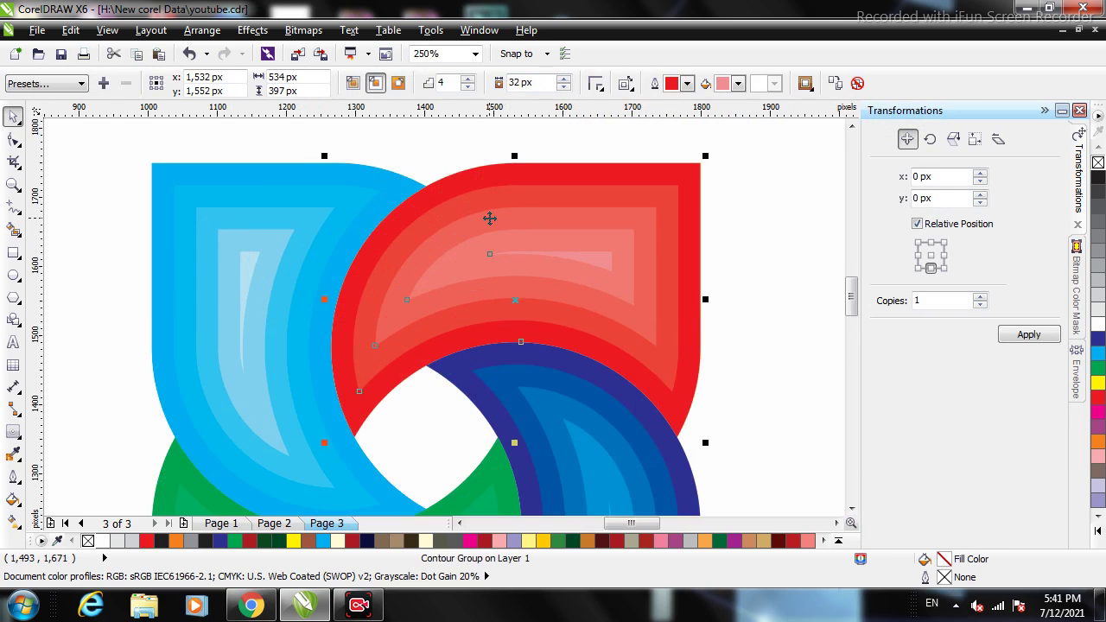
pyautogui.scroll(-1, 489, 219)
pyautogui.doubleClick(452, 81)
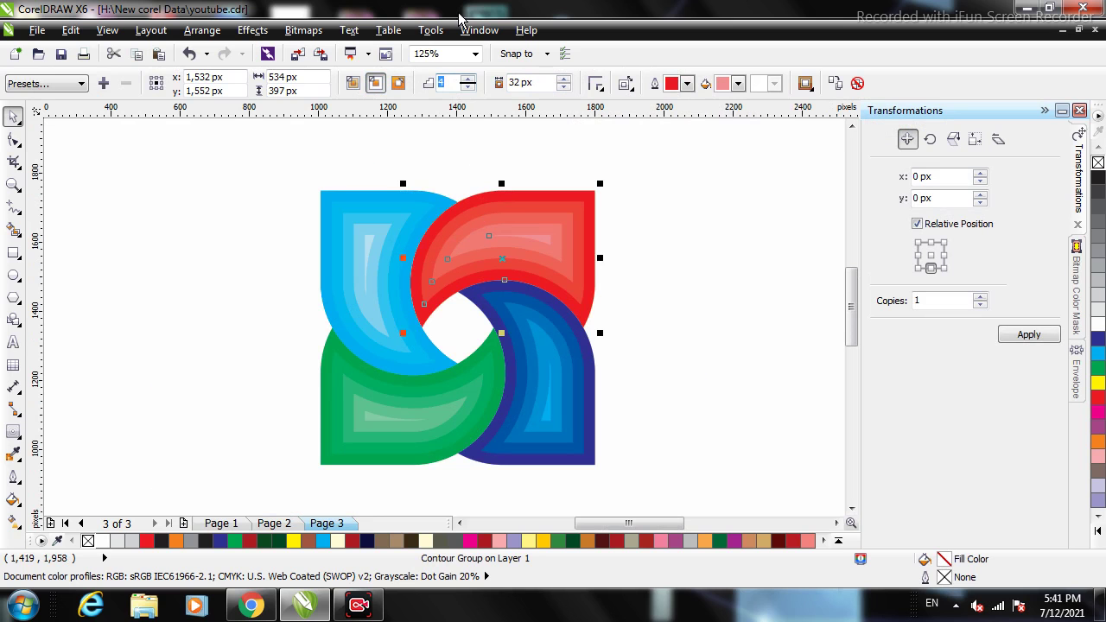
pyautogui.write('25')
pyautogui.press('Tab')
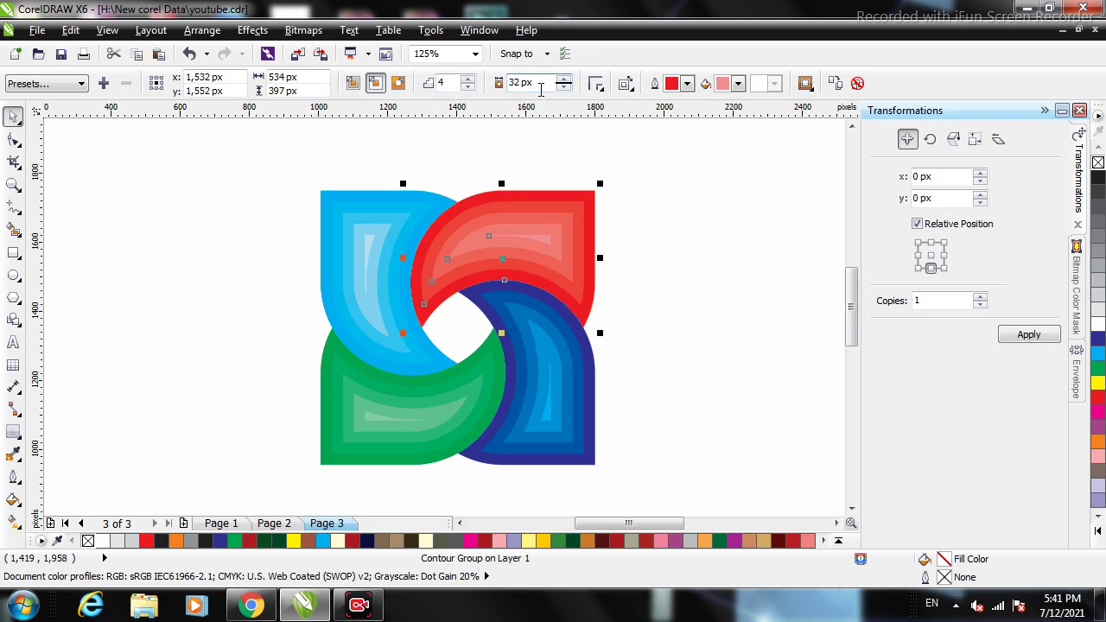
pyautogui.write('10')
pyautogui.press('Return')
# Set the red petal's number of contour steps to 13.
pyautogui.click(450, 82)
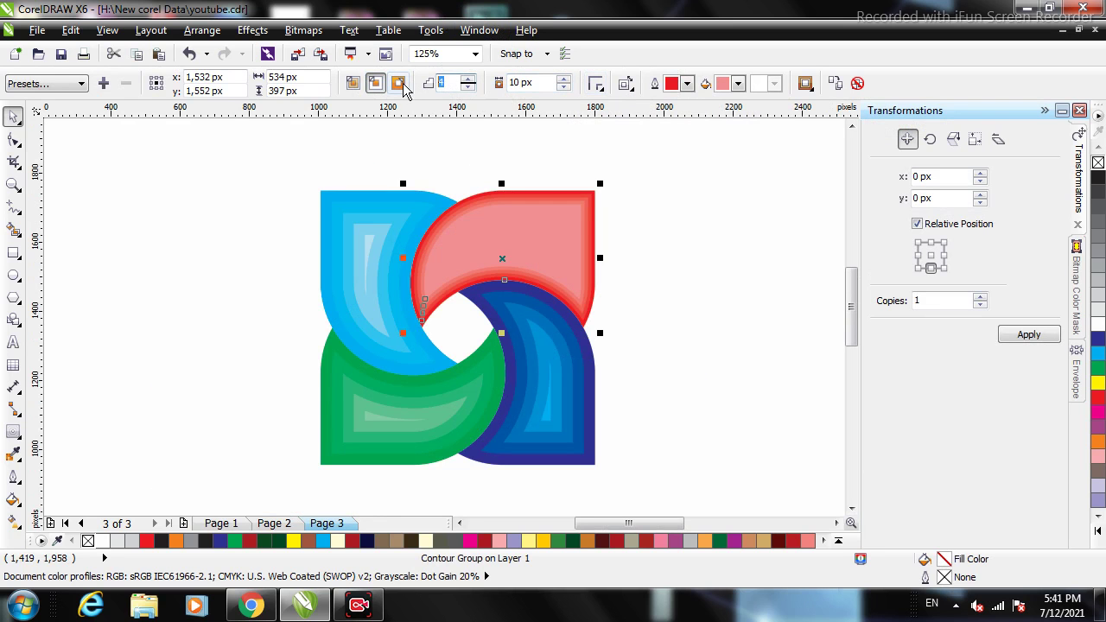
pyautogui.press('BackSpace')
pyautogui.write('13')
pyautogui.press('Tab')
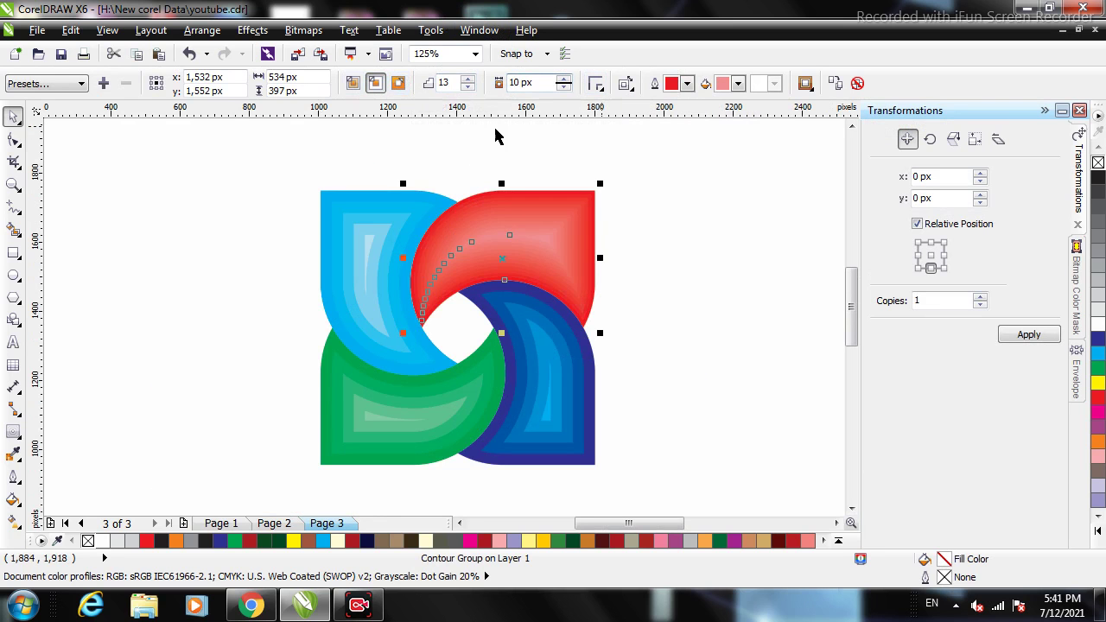
# Set the light blue petal's contour to a 10 px offset with 13 steps.
pyautogui.click(391, 255)
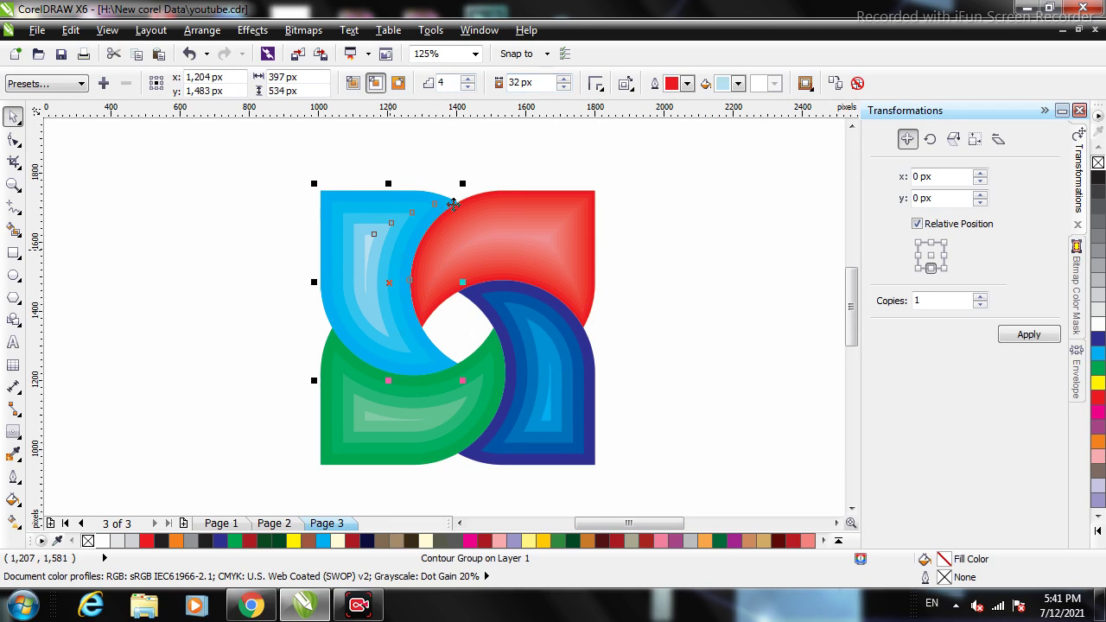
pyautogui.click(534, 82)
pyautogui.write('10')
pyautogui.press('Return')
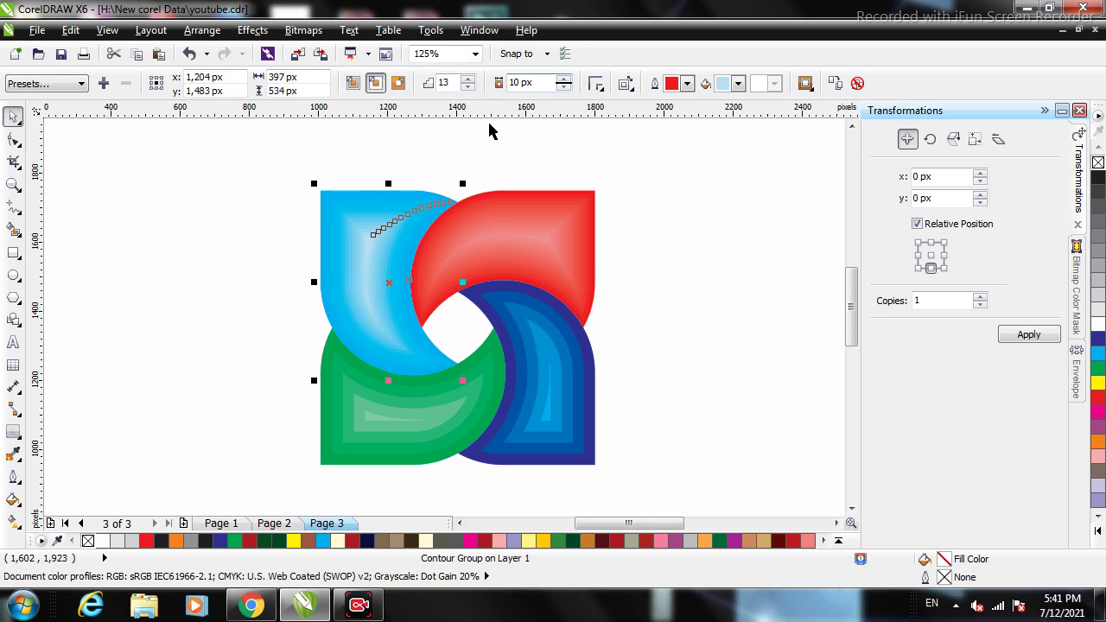
# Set the light blue petal's contour offset to 5 px and increase its steps until the shading fills the petal.
pyautogui.moveTo(532, 81); pyautogui.dragTo(507, 86)
pyautogui.write('5')
pyautogui.press('Return')
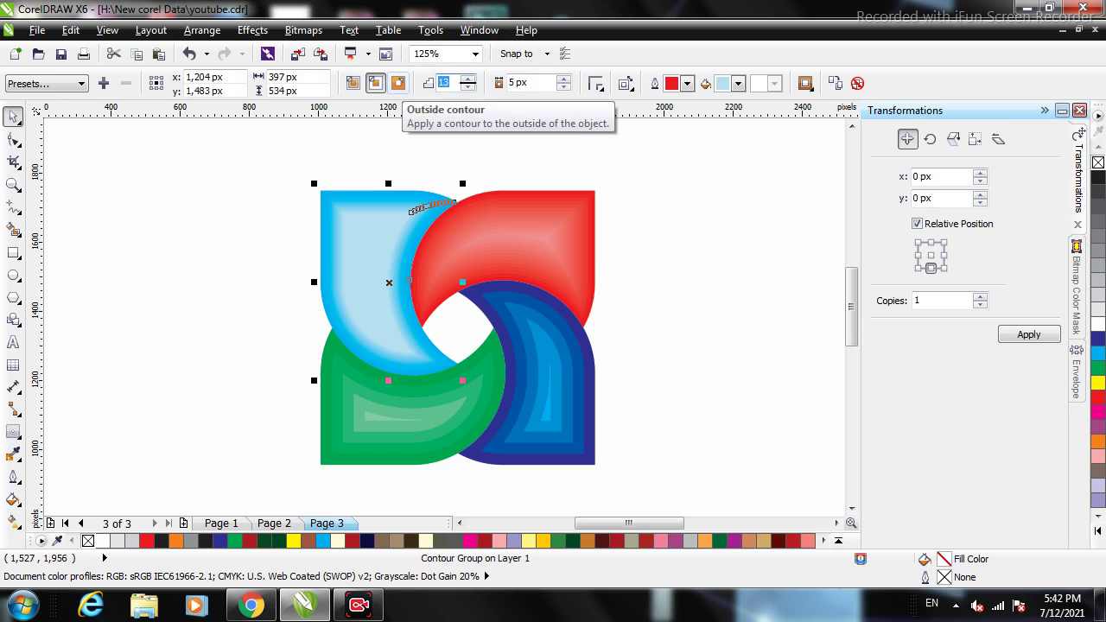
pyautogui.scroll(2, 413, 249)
pyautogui.scroll(-3, 423, 254)
pyautogui.scroll(3, 519, 329)
pyautogui.scroll(-2, 617, 365)
# Set the dark blue petal's contour to a 5 px offset with 25 steps.
pyautogui.click(624, 409)
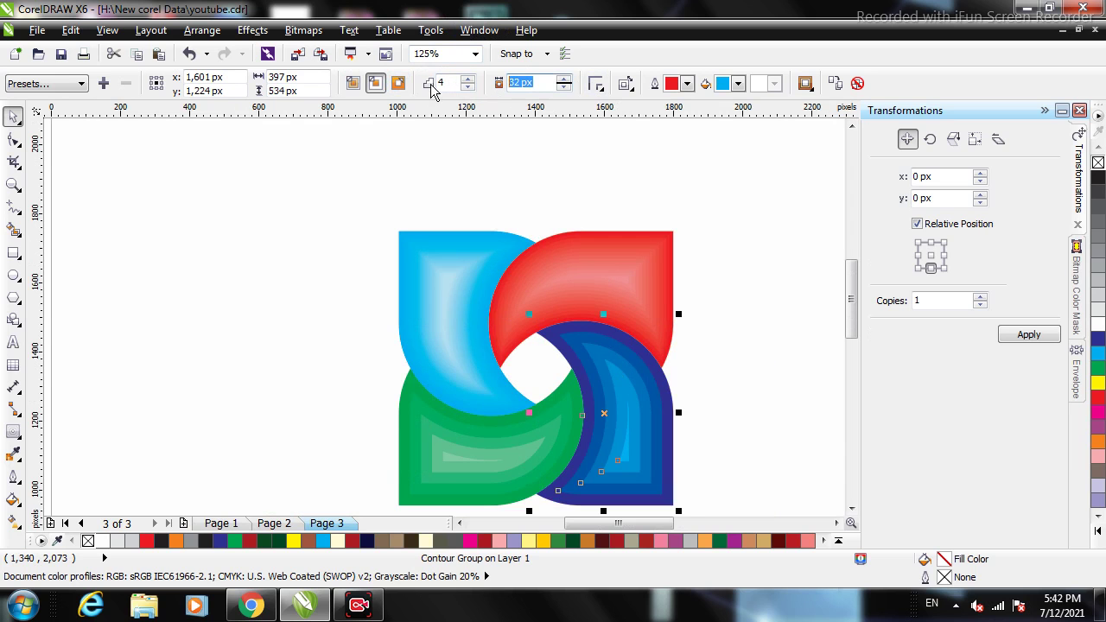
pyautogui.write('5')
pyautogui.press('Return')
pyautogui.doubleClick(461, 84)
pyautogui.write('25')
pyautogui.press('Return')
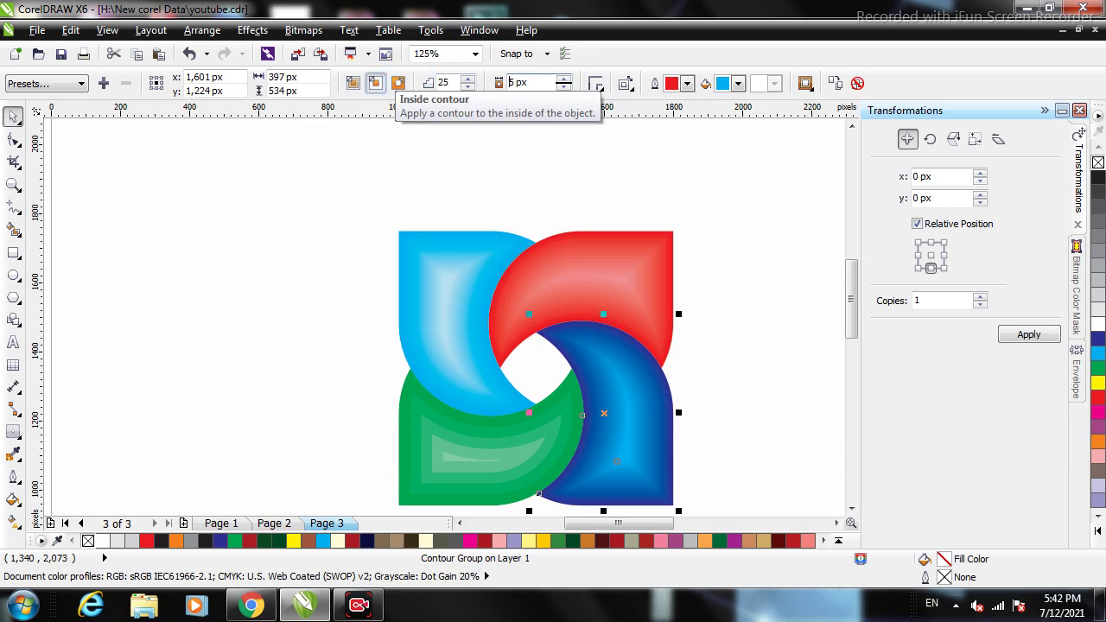
# Set the green petal's contour to a 5 px offset with 25 steps.
pyautogui.click(464, 457)
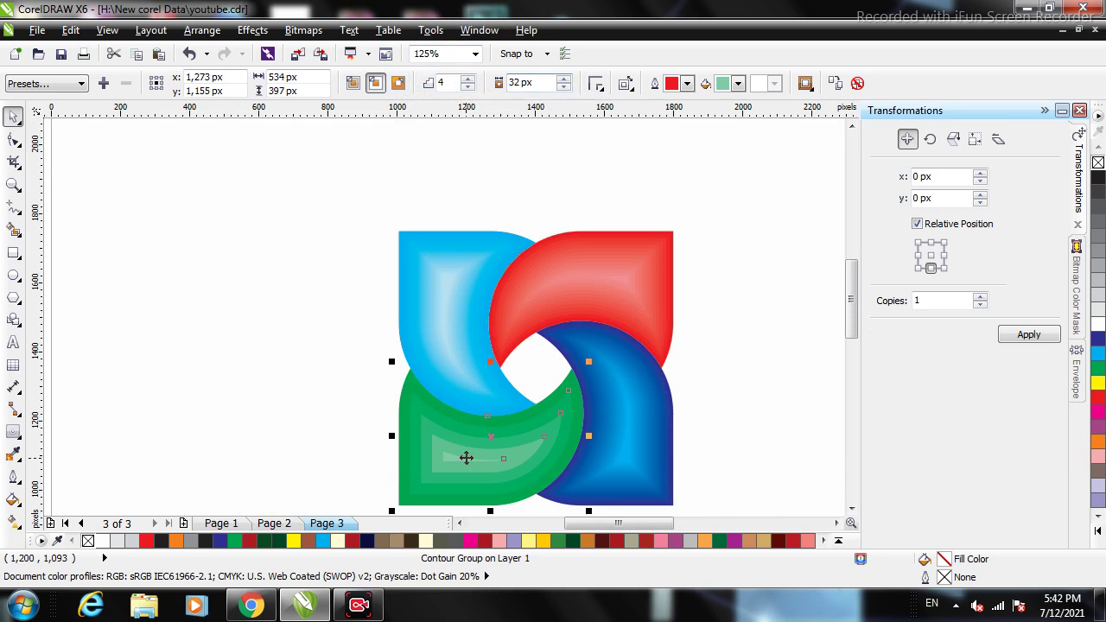
pyautogui.doubleClick(532, 82)
pyautogui.write('5')
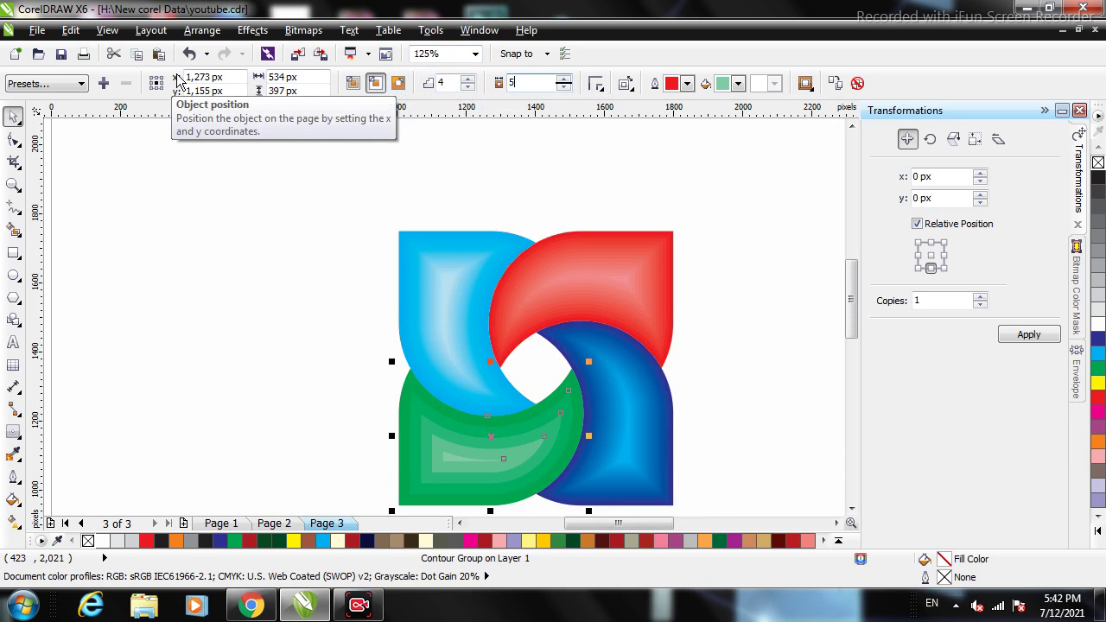
pyautogui.hotkey('shift', 'Tab')
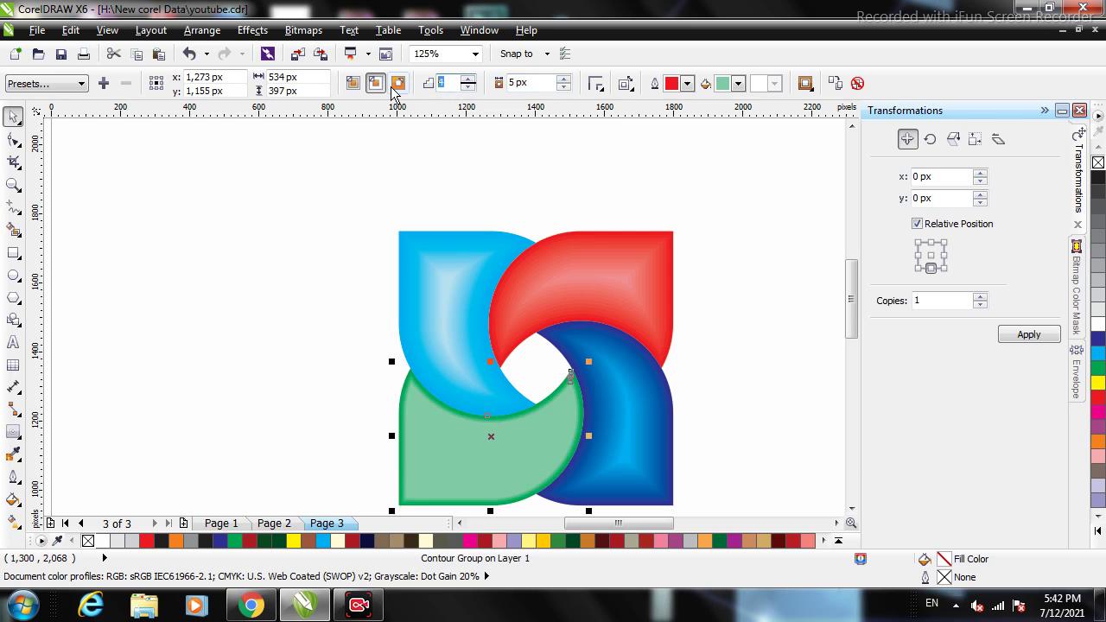
pyautogui.write('2')
pyautogui.press('Tab')
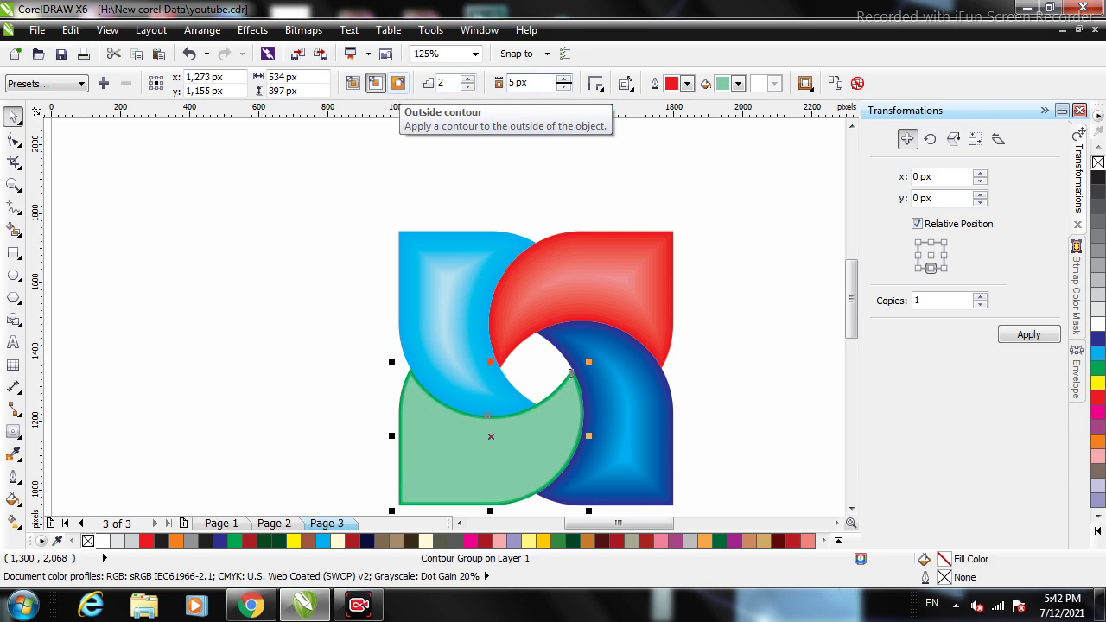
pyautogui.hotkey('shift', 'Tab')
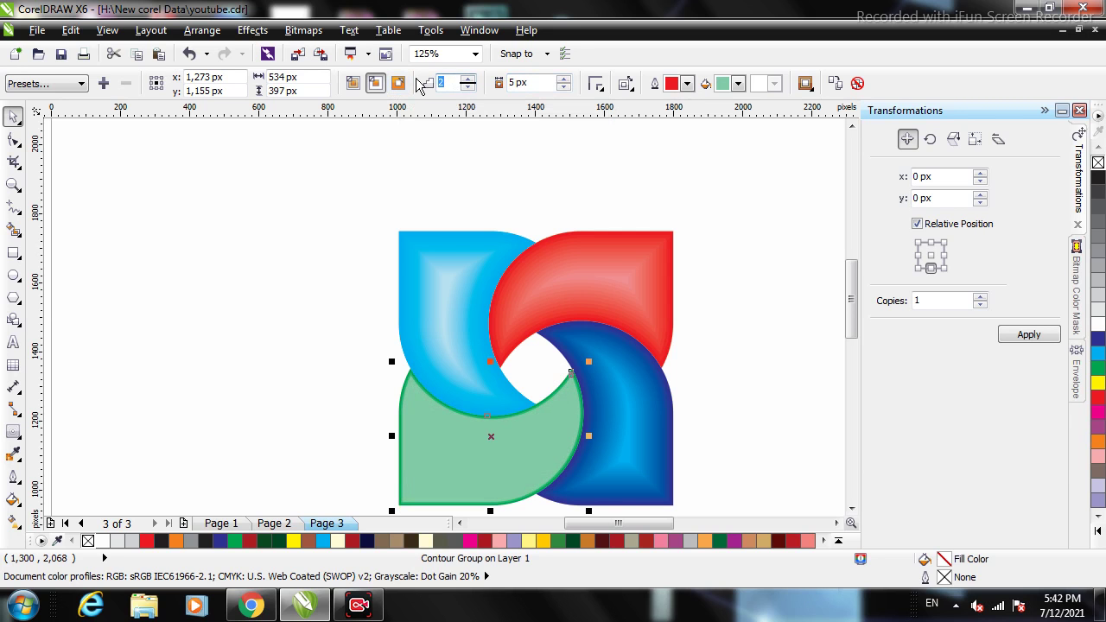
pyautogui.write('25')
pyautogui.press('Tab')
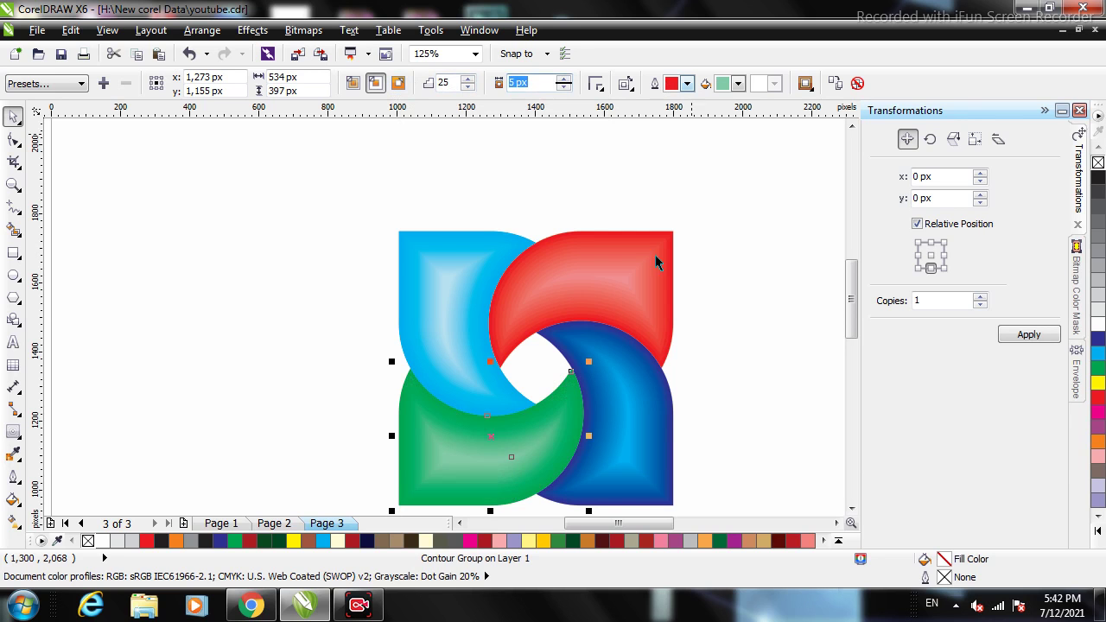
# Set the red petal's contour to a 5 px offset with 25 steps.
pyautogui.click(586, 265)
pyautogui.moveTo(544, 81); pyautogui.dragTo(484, 83)
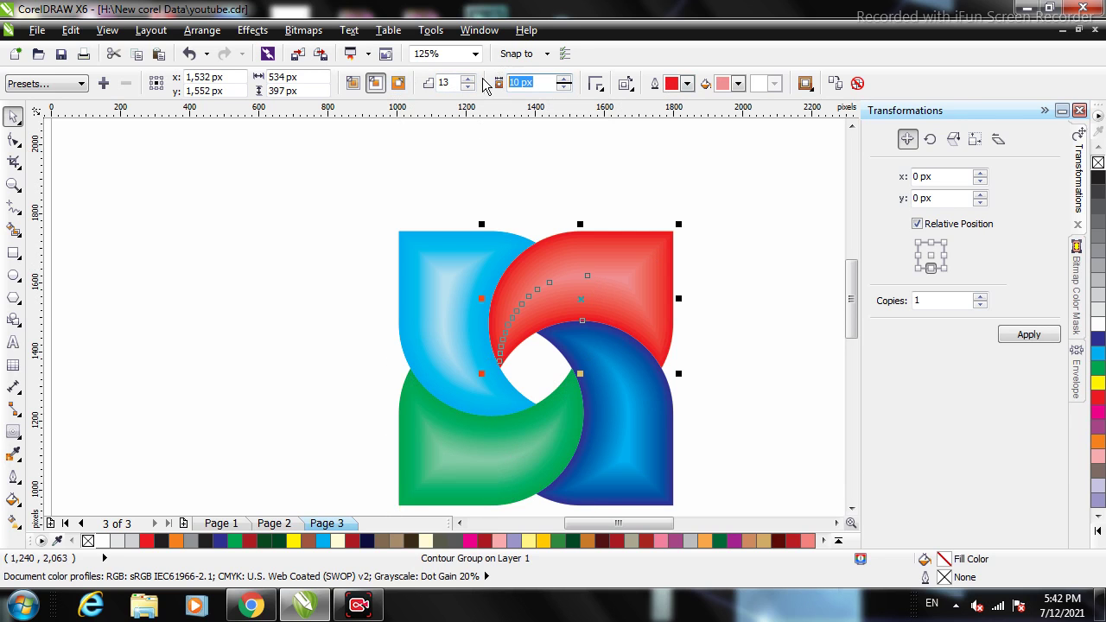
pyautogui.write('5')
pyautogui.press('Return')
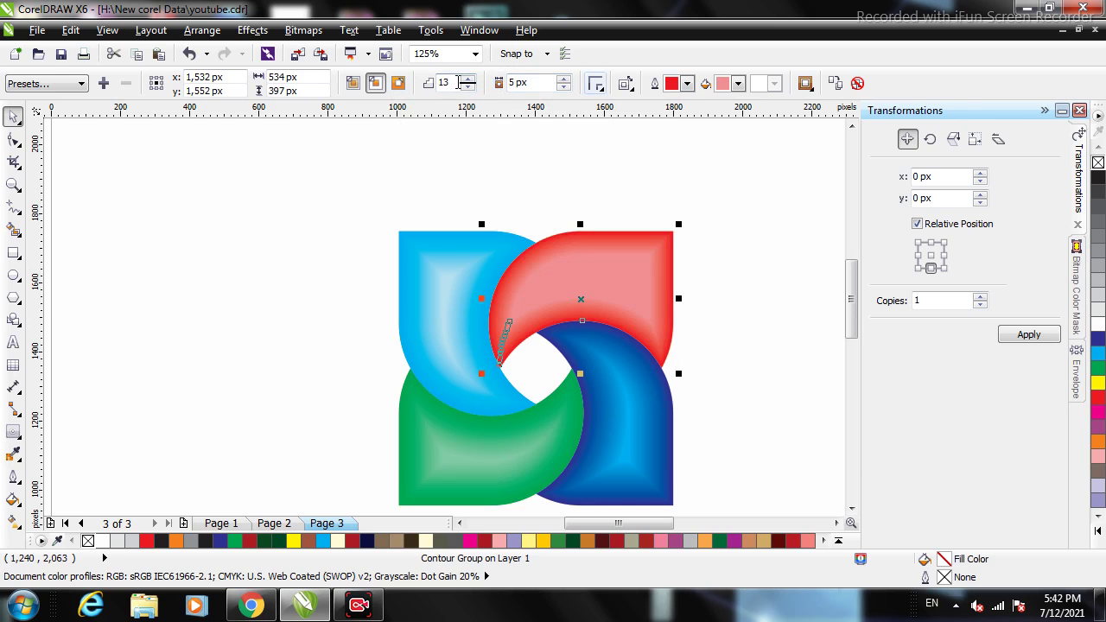
pyautogui.moveTo(456, 81); pyautogui.dragTo(411, 76)
pyautogui.write('25')
pyautogui.press('Return')
# Deselect the red petal and zoom in on the whole four-petal logo to examine the shading.
pyautogui.click(695, 210)
pyautogui.press('z')
pyautogui.moveTo(696, 210); pyautogui.dragTo(384, 485)
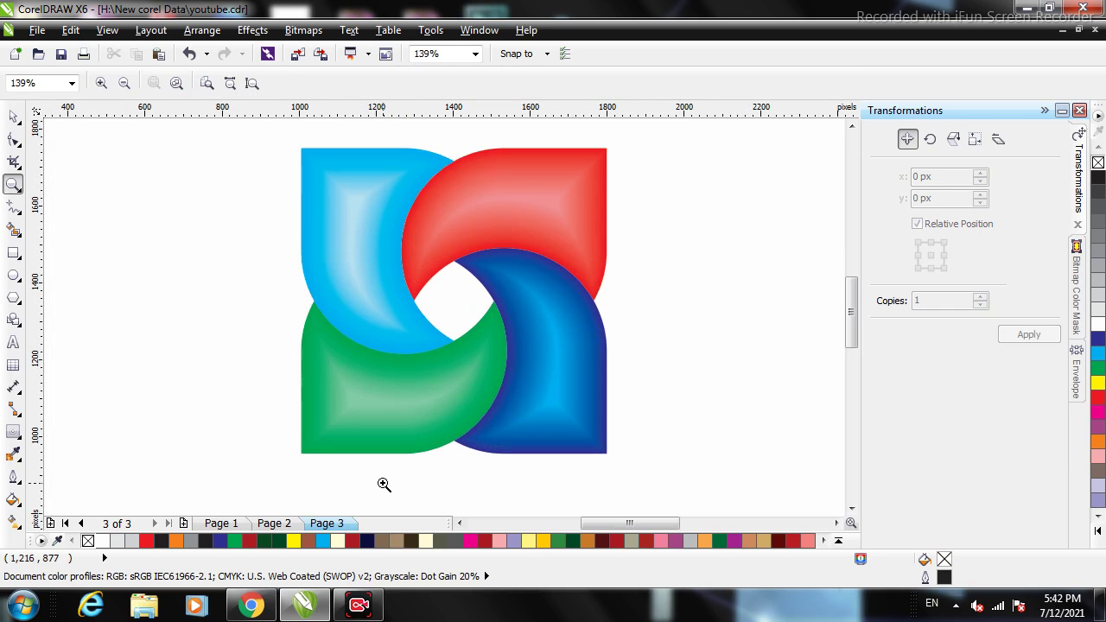